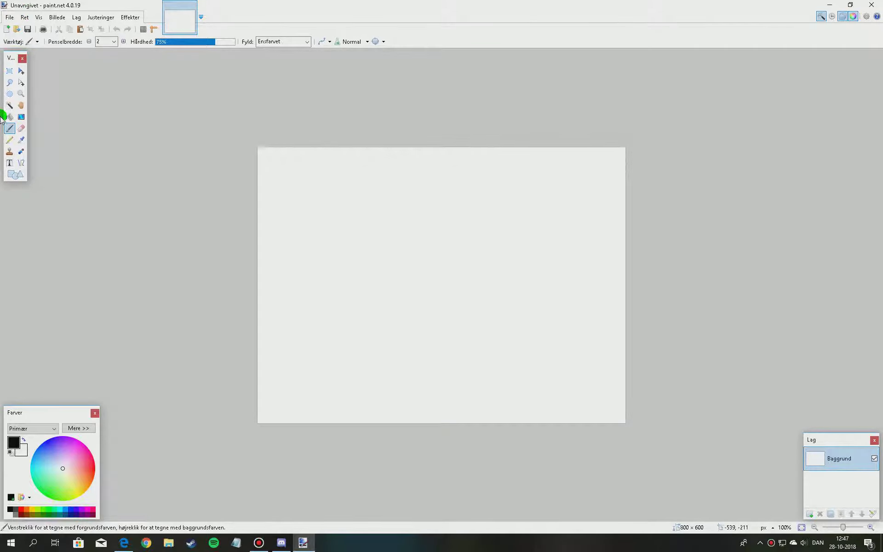
Switch to the Ellipse Select tool with light blue as the primary colour.
{"action": "left_click", "coordinate": [20, 94]}
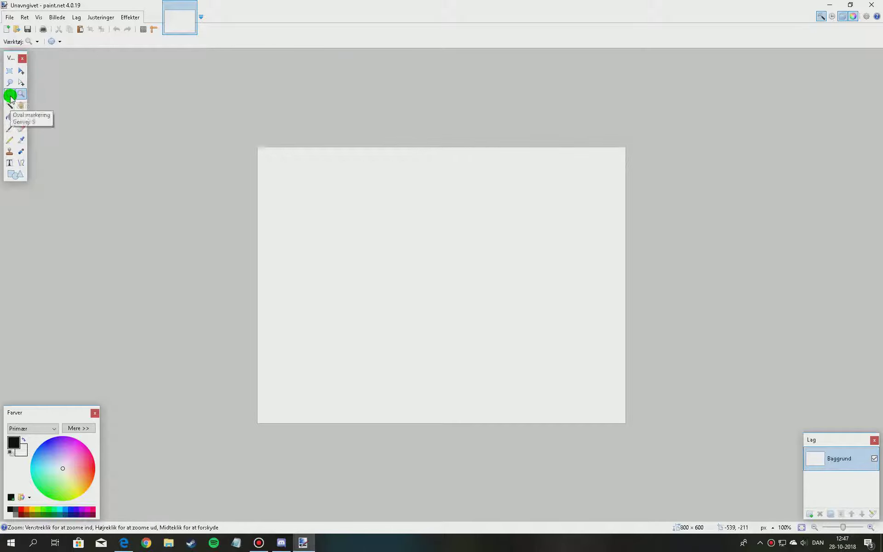
{"action": "left_click", "coordinate": [10, 96]}
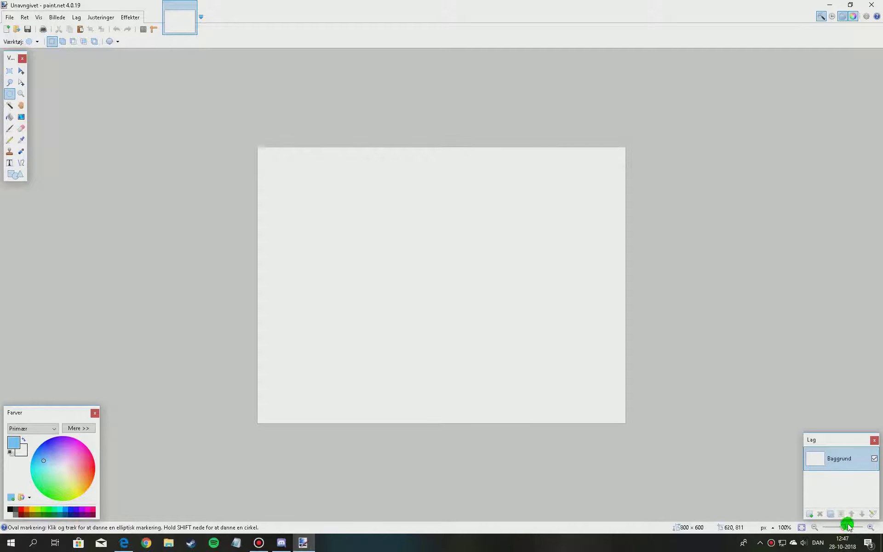
{"action": "left_click_drag", "start_coordinate": [844, 529], "coordinate": [847, 529]}
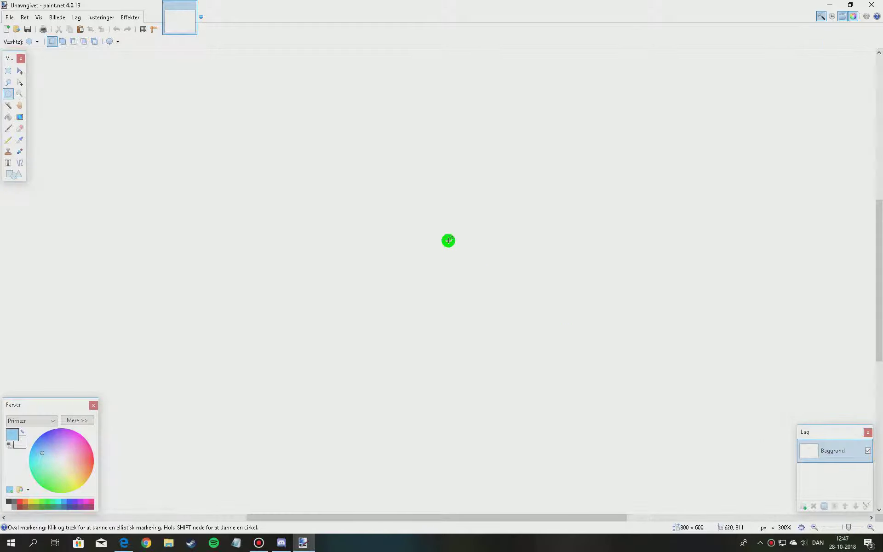
Select a circle near the canvas centre, fill it light blue and deselect.
{"action": "left_click_drag", "start_coordinate": [412, 245], "coordinate": [455, 284]}
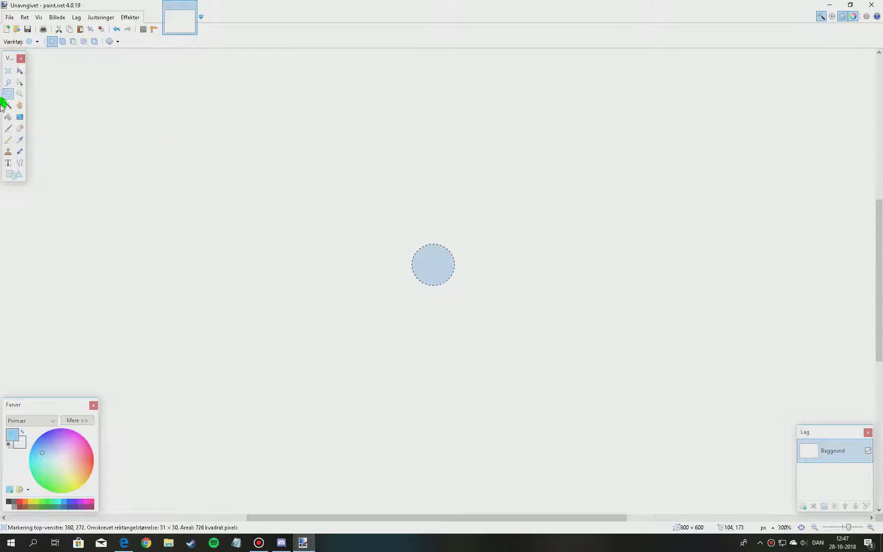
{"action": "left_click", "coordinate": [10, 130]}
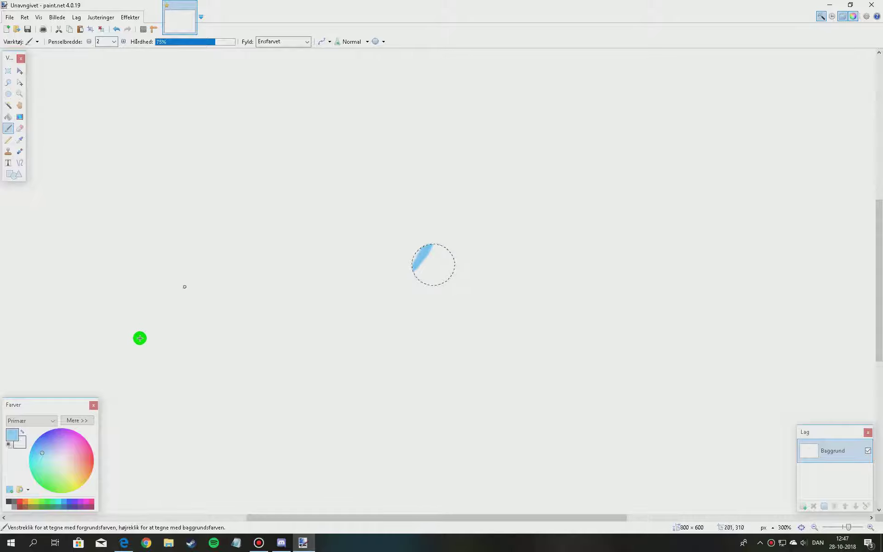
{"action": "left_click", "coordinate": [8, 116]}
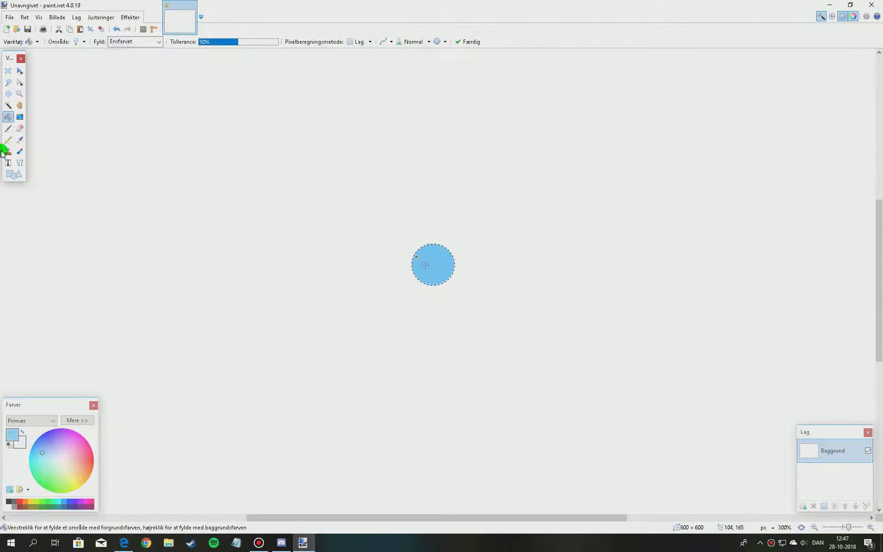
{"action": "left_click", "coordinate": [103, 28]}
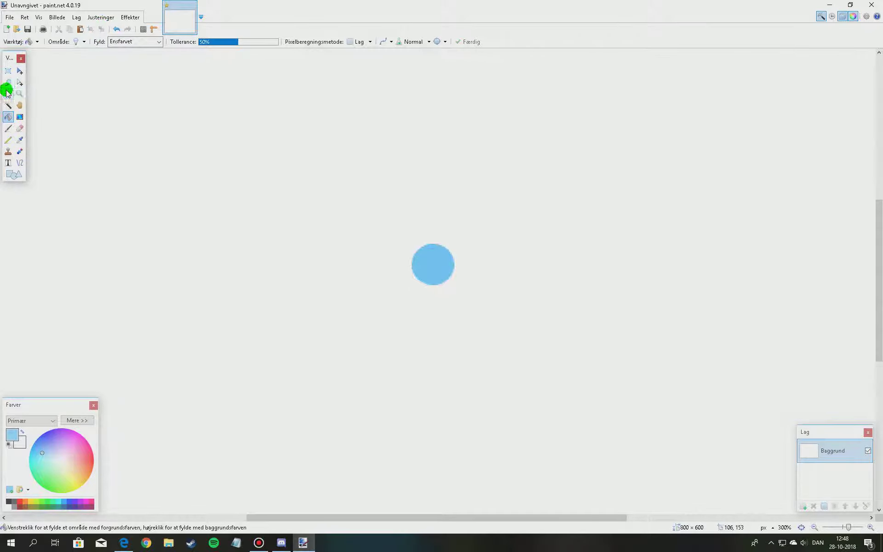
Select an oval on the circle's right side, fill it dark blue and deselect.
{"action": "left_click", "coordinate": [8, 94]}
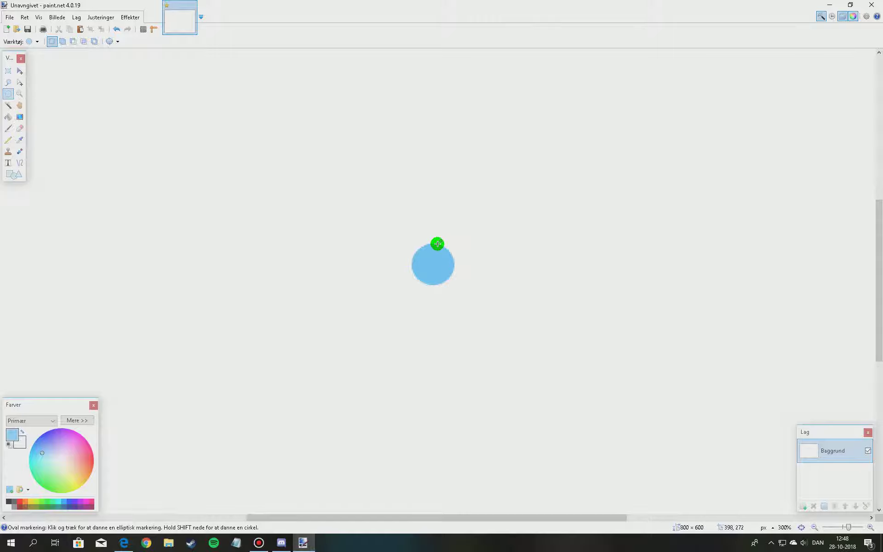
{"action": "left_click_drag", "start_coordinate": [432, 244], "coordinate": [448, 275]}
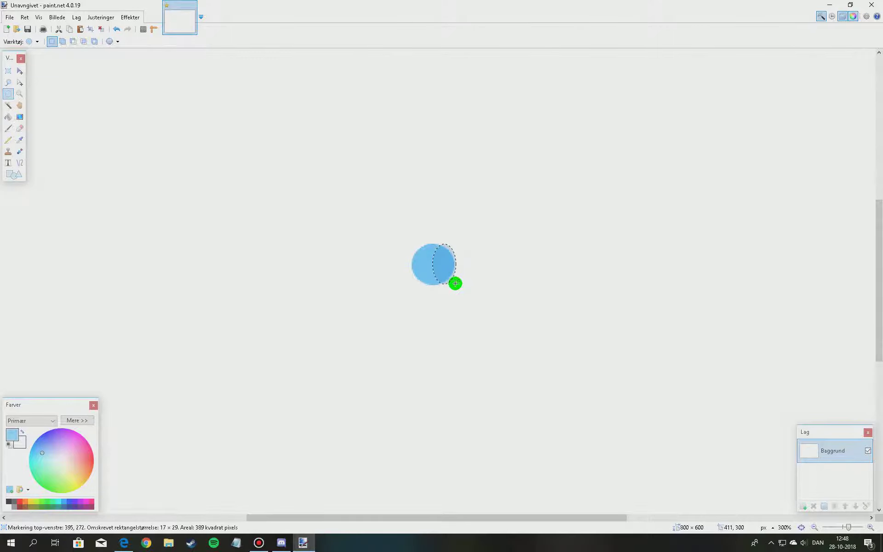
{"action": "left_click", "coordinate": [8, 117]}
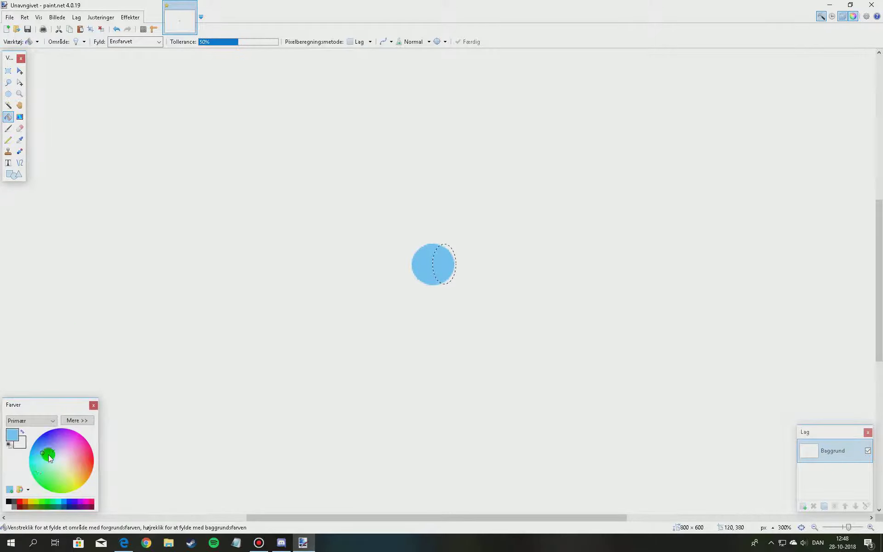
{"action": "left_click", "coordinate": [446, 272]}
{"action": "left_click", "coordinate": [100, 30]}
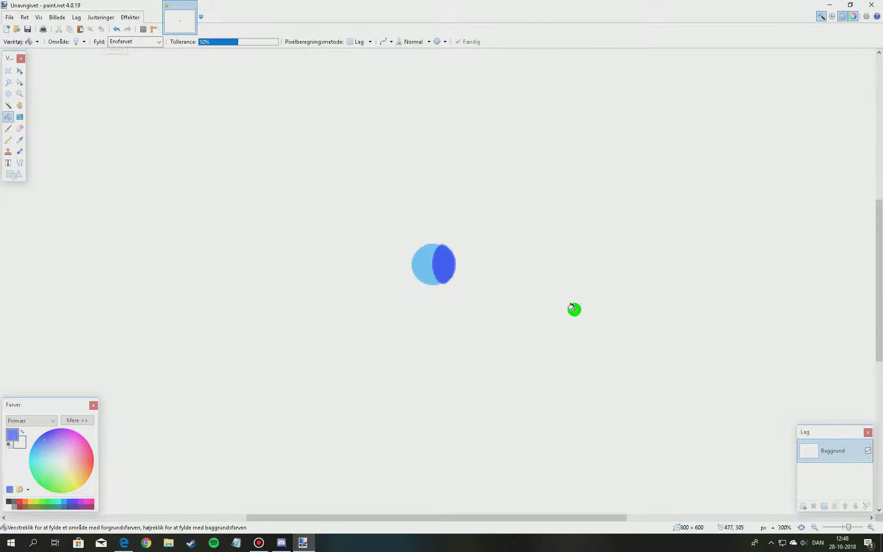
Paint a red ring around the two-tone circle with the Paintbrush at 1600% zoom.
{"action": "left_click", "coordinate": [7, 138]}
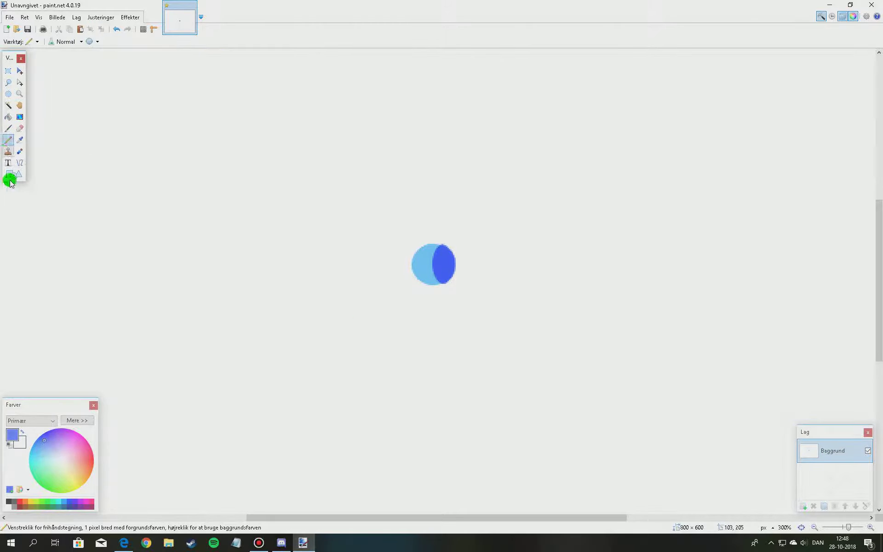
{"action": "left_click", "coordinate": [7, 127]}
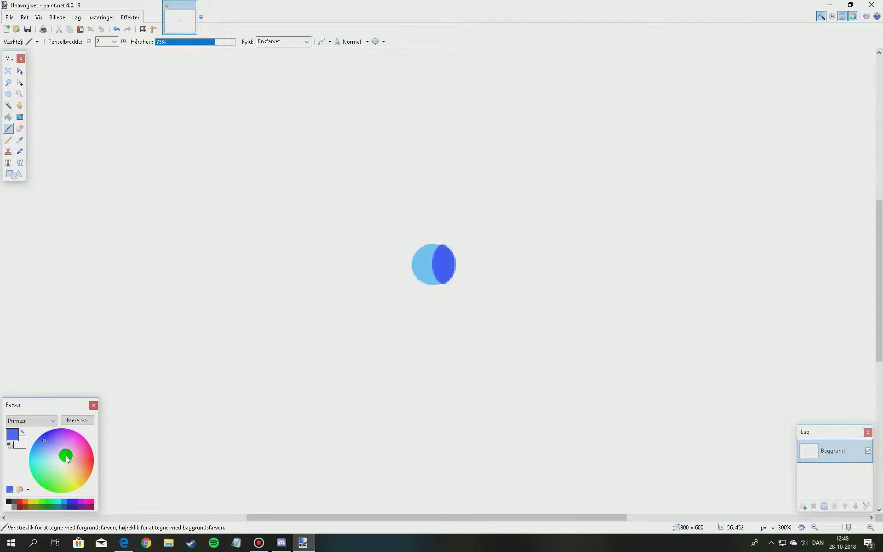
{"action": "left_click_drag", "start_coordinate": [65, 460], "coordinate": [104, 451]}
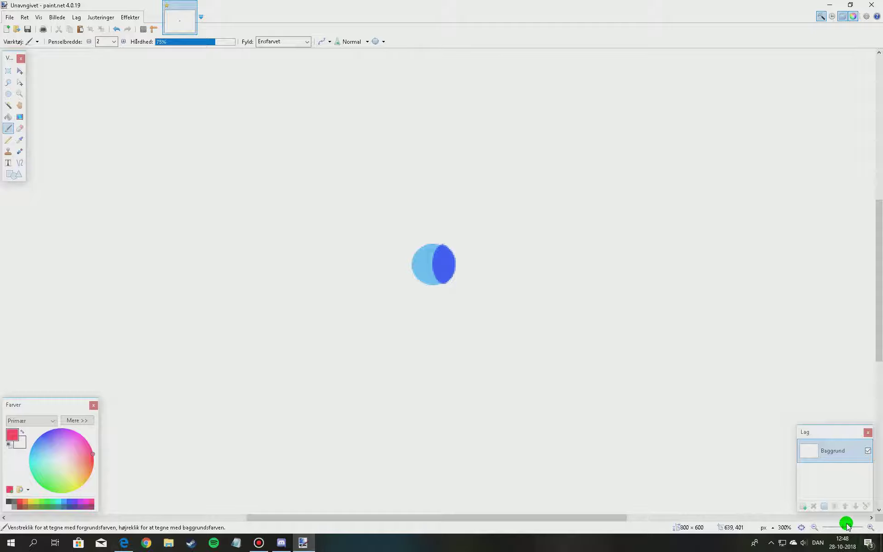
{"action": "left_click_drag", "start_coordinate": [848, 526], "coordinate": [860, 527]}
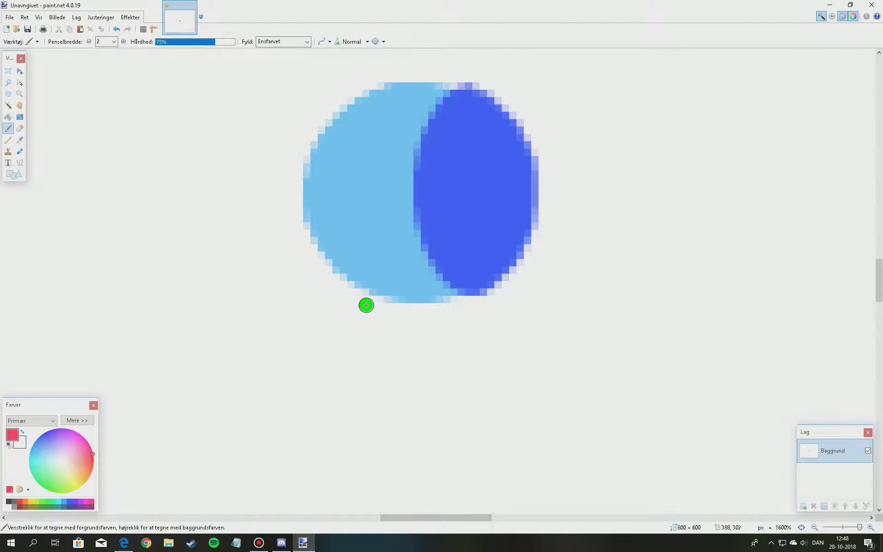
{"action": "mouse_move", "coordinate": [364, 301]}
{"action": "left_mouse_down"}
{"action": "mouse_move", "coordinate": [299, 243]}
{"action": "mouse_move", "coordinate": [292, 207]}
{"action": "mouse_move", "coordinate": [304, 142]}
{"action": "mouse_move", "coordinate": [330, 103]}
{"action": "mouse_move", "coordinate": [380, 74]}
{"action": "mouse_move", "coordinate": [416, 65]}
{"action": "mouse_move", "coordinate": [490, 73]}
{"action": "mouse_move", "coordinate": [525, 100]}
{"action": "mouse_move", "coordinate": [558, 158]}
{"action": "mouse_move", "coordinate": [563, 187]}
{"action": "mouse_move", "coordinate": [545, 164]}
{"action": "mouse_move", "coordinate": [552, 213]}
{"action": "mouse_move", "coordinate": [563, 195]}
{"action": "mouse_move", "coordinate": [538, 240]}
{"action": "mouse_move", "coordinate": [546, 251]}
{"action": "mouse_move", "coordinate": [509, 290]}
{"action": "mouse_move", "coordinate": [462, 309]}
{"action": "mouse_move", "coordinate": [467, 316]}
{"action": "mouse_move", "coordinate": [360, 307]}
{"action": "left_mouse_up"}
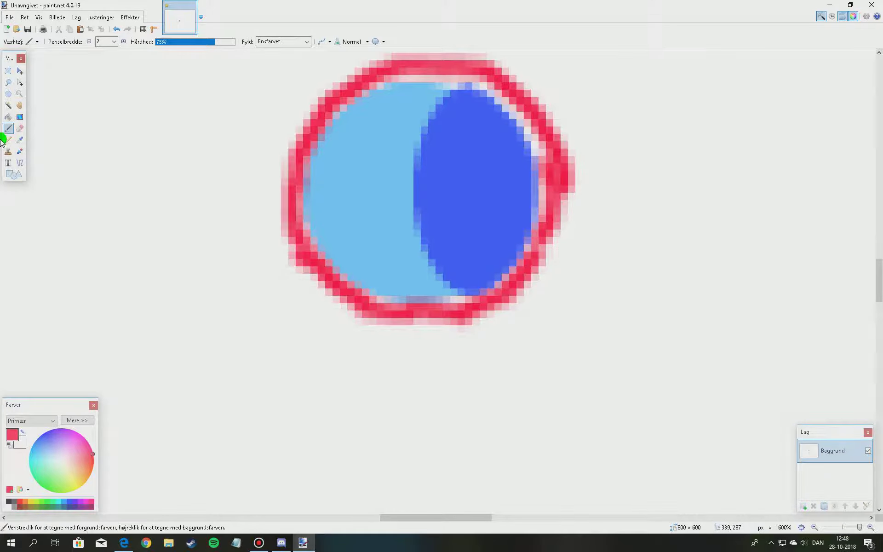
Draw a yellow-orange curved stroke and a short line inside the circle's upper area.
{"action": "left_click", "coordinate": [20, 162]}
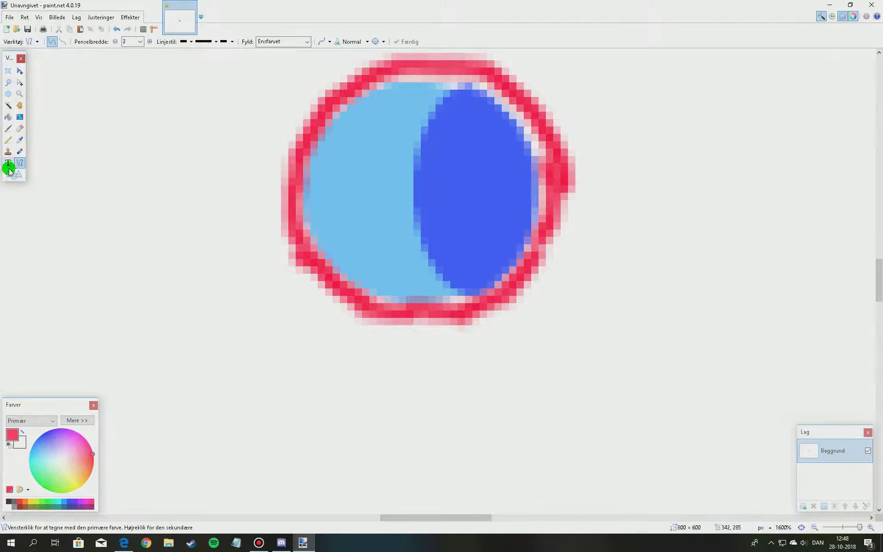
{"action": "left_click_drag", "start_coordinate": [78, 465], "coordinate": [81, 477]}
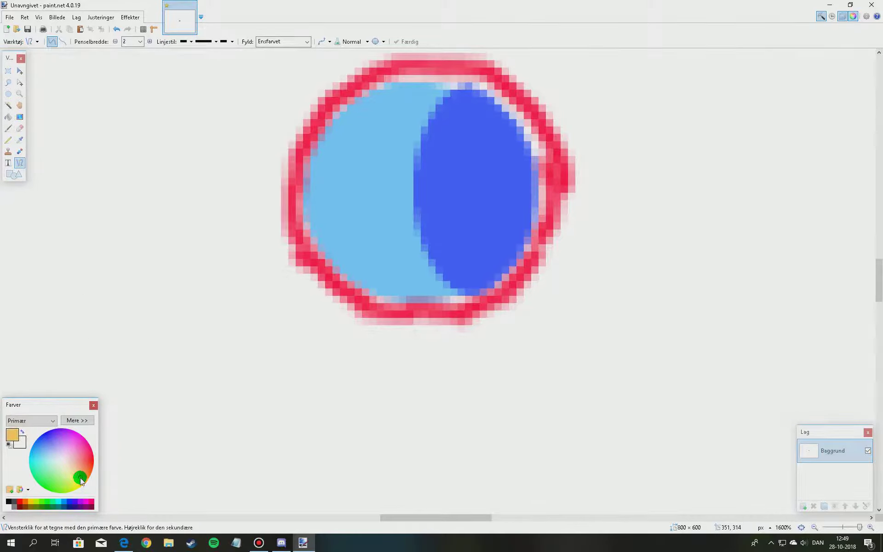
{"action": "mouse_move", "coordinate": [399, 116]}
{"action": "left_mouse_down"}
{"action": "mouse_move", "coordinate": [367, 119]}
{"action": "mouse_move", "coordinate": [358, 137]}
{"action": "mouse_move", "coordinate": [388, 121]}
{"action": "mouse_move", "coordinate": [356, 143]}
{"action": "mouse_move", "coordinate": [365, 164]}
{"action": "mouse_move", "coordinate": [382, 165]}
{"action": "left_mouse_up"}
{"action": "mouse_move", "coordinate": [363, 118]}
{"action": "left_mouse_down"}
{"action": "mouse_move", "coordinate": [348, 138]}
{"action": "mouse_move", "coordinate": [398, 169]}
{"action": "left_mouse_up"}
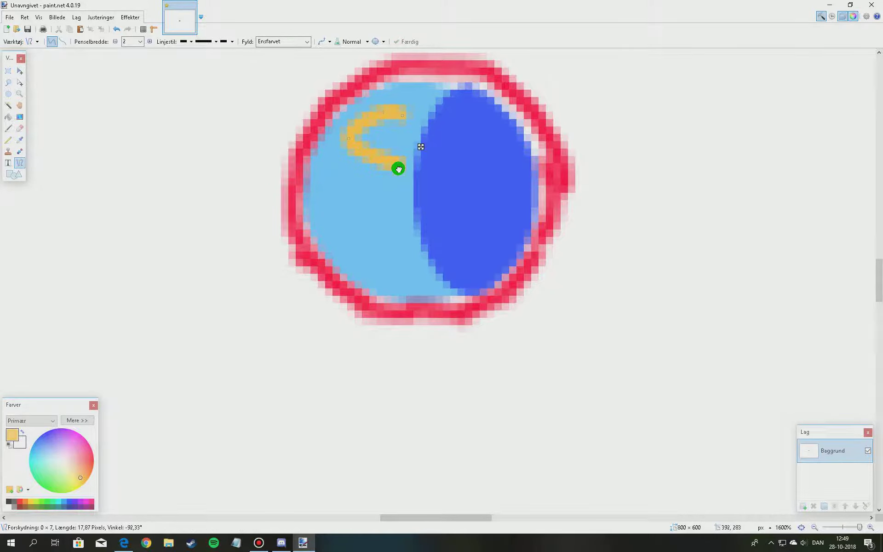
{"action": "key", "text": "Return"}
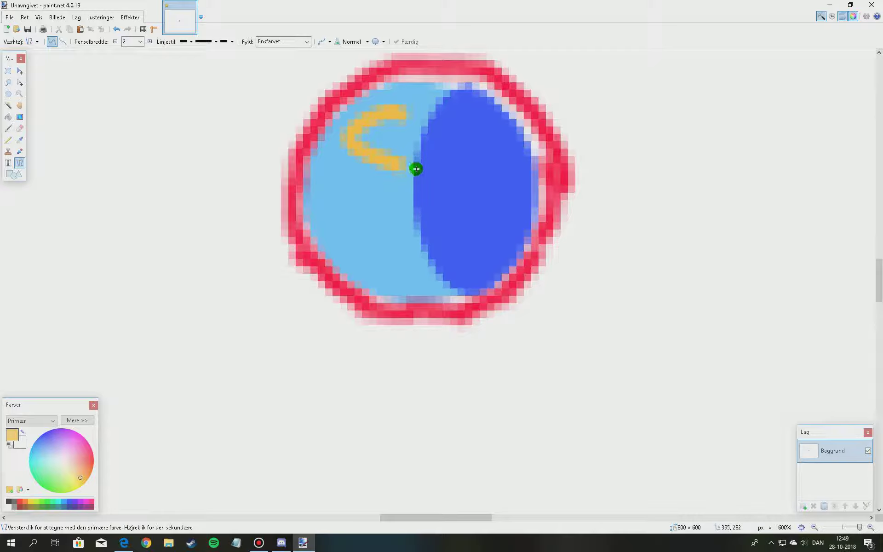
{"action": "mouse_move", "coordinate": [416, 168]}
{"action": "left_mouse_down"}
{"action": "mouse_move", "coordinate": [428, 109]}
{"action": "mouse_move", "coordinate": [461, 113]}
{"action": "mouse_move", "coordinate": [456, 168]}
{"action": "mouse_move", "coordinate": [424, 167]}
{"action": "left_mouse_up"}
{"action": "key", "text": "Return"}
{"action": "key", "text": "Return"}
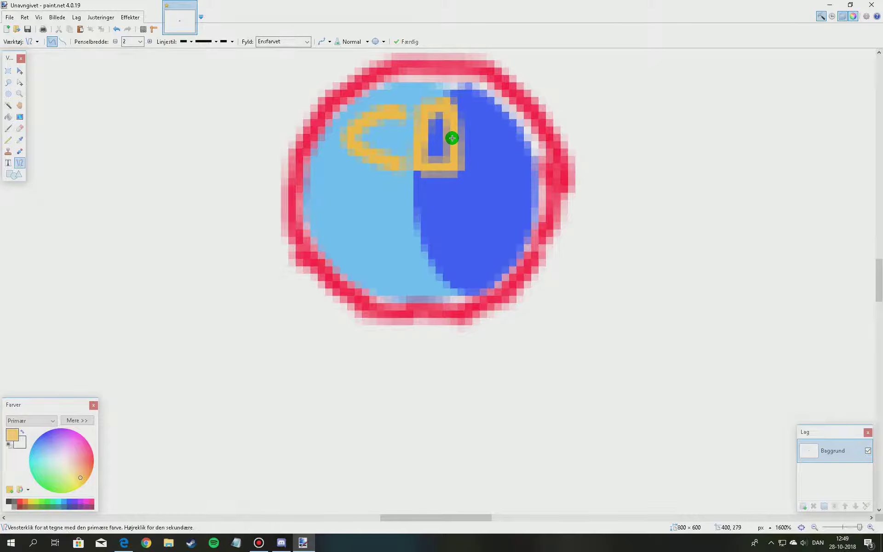
Draw the small boxed shape and a long horizontal yellow bar across the circle.
{"action": "mouse_move", "coordinate": [453, 138]}
{"action": "left_mouse_down"}
{"action": "mouse_move", "coordinate": [414, 136]}
{"action": "mouse_move", "coordinate": [424, 137]}
{"action": "left_mouse_up"}
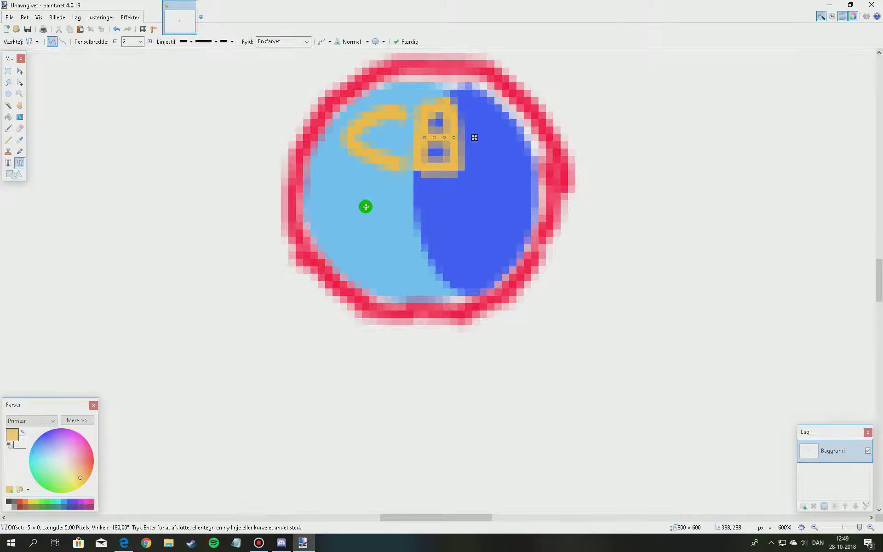
{"action": "mouse_move", "coordinate": [336, 177]}
{"action": "left_mouse_down"}
{"action": "mouse_move", "coordinate": [512, 174]}
{"action": "mouse_move", "coordinate": [506, 205]}
{"action": "left_mouse_up"}
{"action": "key", "text": "Return"}
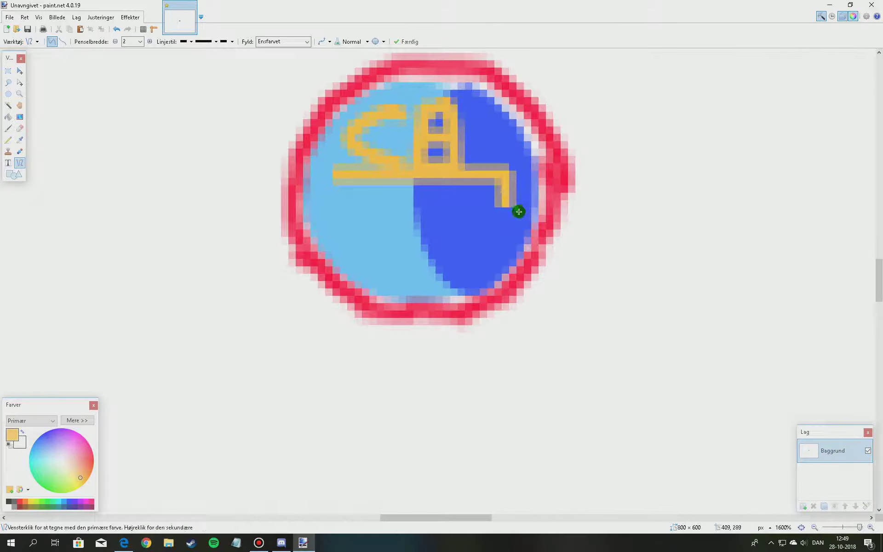
{"action": "mouse_move", "coordinate": [508, 204]}
{"action": "left_mouse_down"}
{"action": "mouse_move", "coordinate": [336, 202]}
{"action": "mouse_move", "coordinate": [335, 174]}
{"action": "mouse_move", "coordinate": [511, 189]}
{"action": "left_mouse_up"}
{"action": "key", "text": "Return"}
{"action": "key", "text": "Return"}
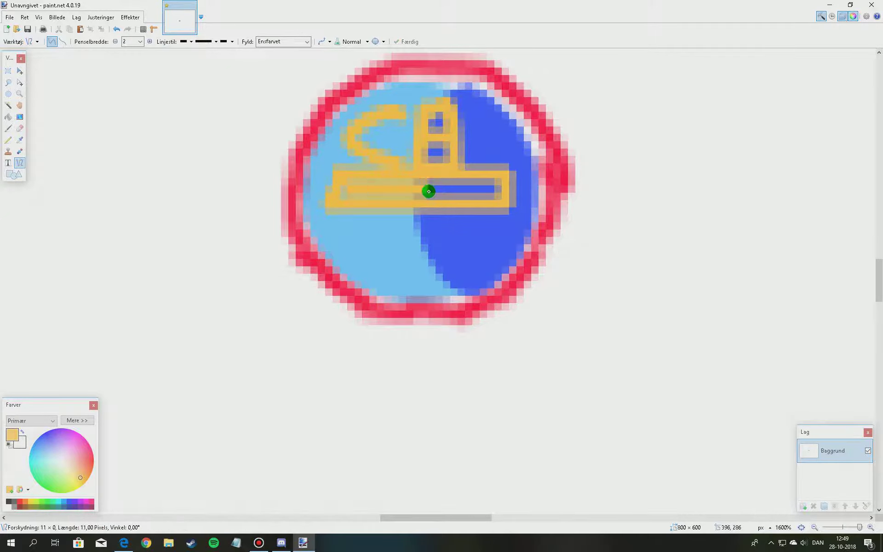
{"action": "mouse_move", "coordinate": [327, 182]}
{"action": "left_mouse_down"}
{"action": "mouse_move", "coordinate": [331, 166]}
{"action": "mouse_move", "coordinate": [339, 178]}
{"action": "left_mouse_up"}
{"action": "scroll", "coordinate": [528, 384], "scroll_direction": "down", "scroll_amount": 4}
{"action": "scroll", "coordinate": [595, 348], "scroll_direction": "up", "scroll_amount": 1}
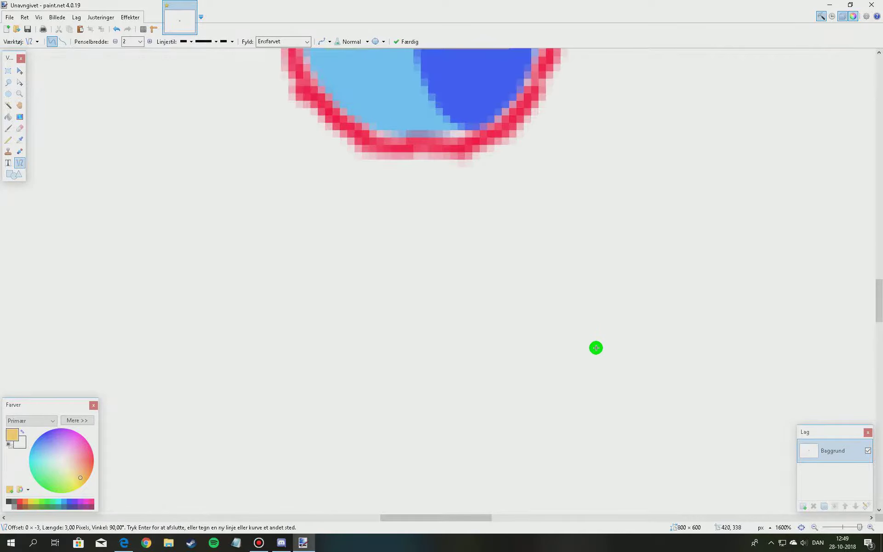
{"action": "scroll", "coordinate": [548, 301], "scroll_direction": "up", "scroll_amount": 2}
{"action": "scroll", "coordinate": [548, 301], "scroll_direction": "up", "scroll_amount": 2}
{"action": "scroll", "coordinate": [534, 297], "scroll_direction": "down", "scroll_amount": 1}
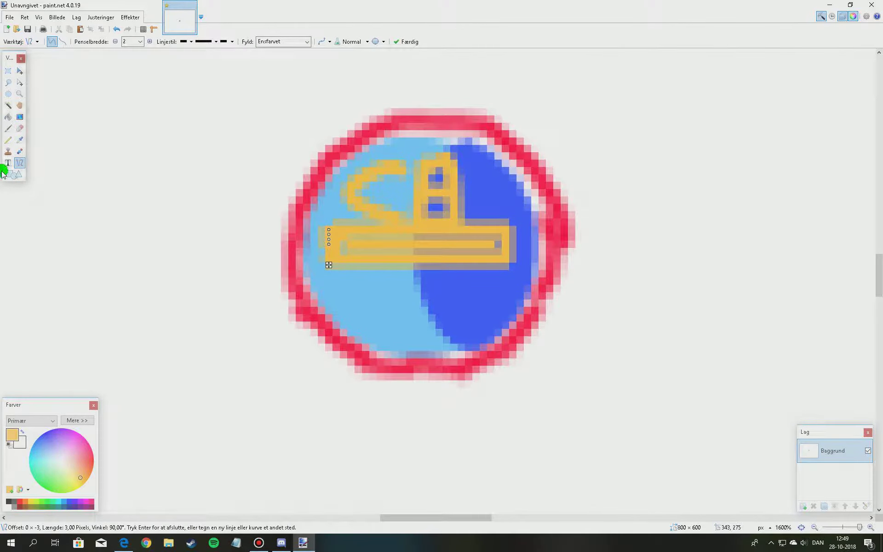
Recolour the short line left of the badge light green with the Pencil.
{"action": "left_click", "coordinate": [8, 140]}
{"action": "left_click_drag", "start_coordinate": [59, 476], "coordinate": [37, 462]}
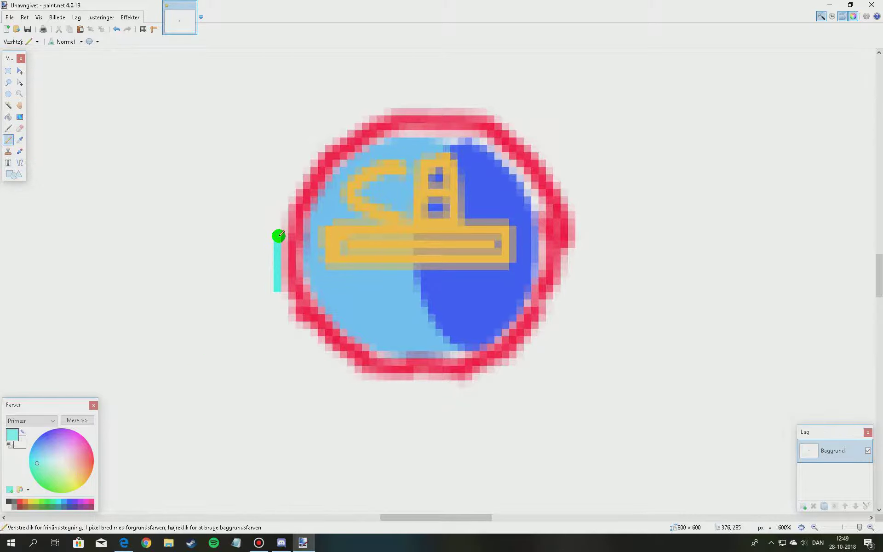
{"action": "left_click", "coordinate": [36, 472]}
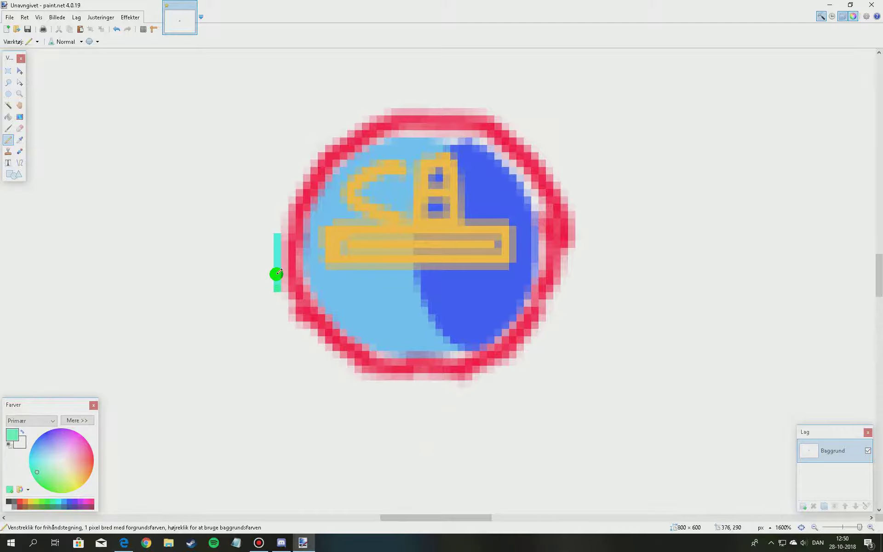
{"action": "left_click_drag", "start_coordinate": [274, 282], "coordinate": [279, 253]}
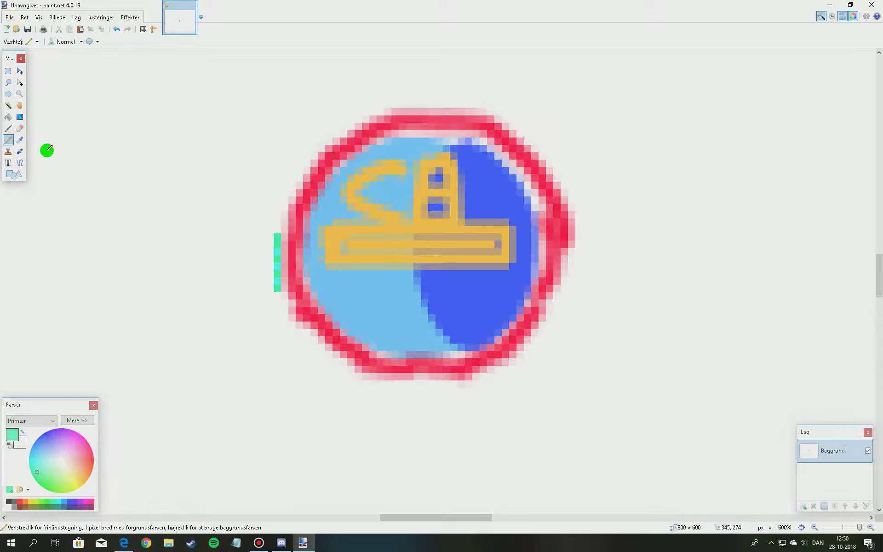
Return to the Pencil and bring up the Bandicam recorder window.
{"action": "left_click", "coordinate": [19, 140]}
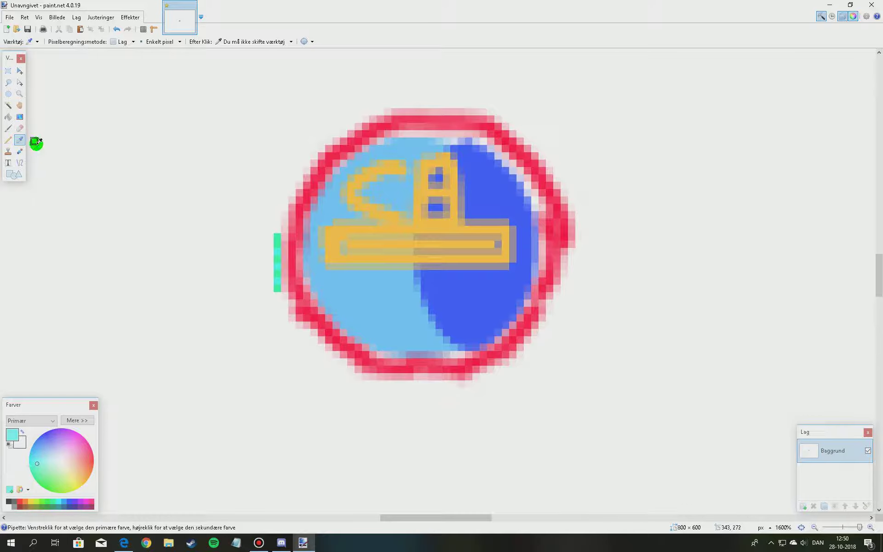
{"action": "left_click", "coordinate": [8, 140]}
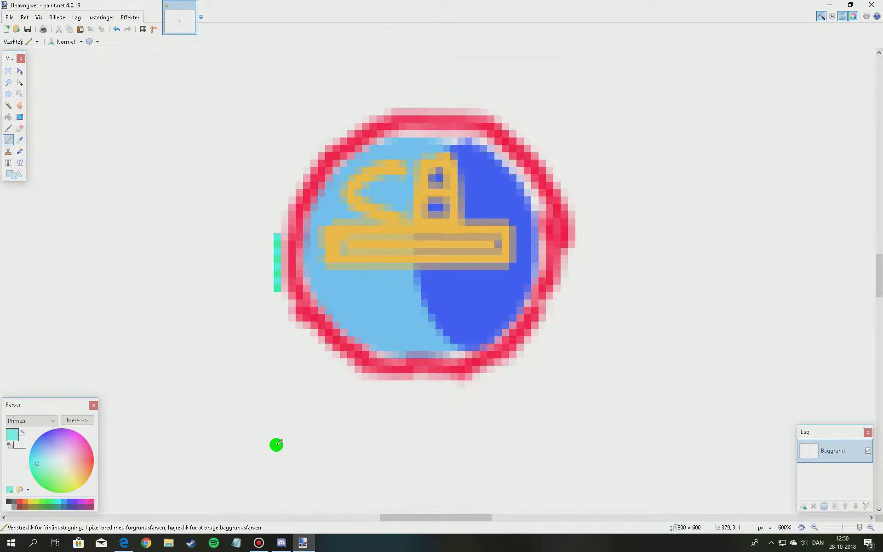
{"action": "left_click", "coordinate": [259, 543]}
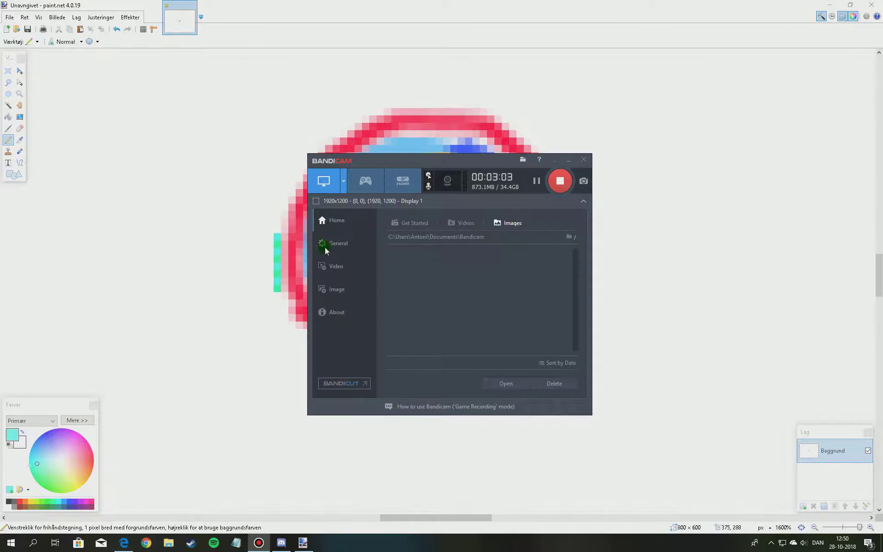
Minimize Bandicam, return to paint.net and choose the Line/Curve tool.
{"action": "left_click", "coordinate": [535, 180]}
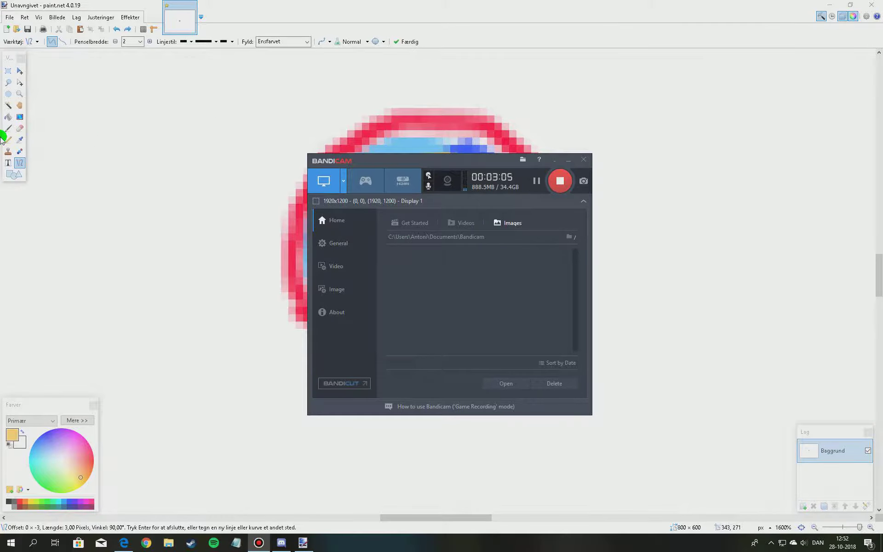
{"action": "left_click", "coordinate": [9, 163]}
{"action": "left_click", "coordinate": [19, 162]}
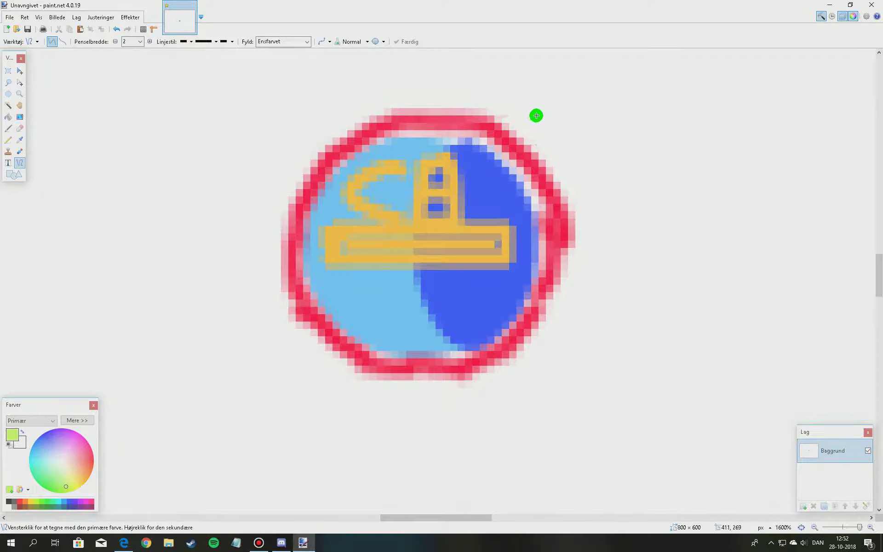
Draw two thick lime-green diagonals forming an X across the whole badge.
{"action": "left_click_drag", "start_coordinate": [536, 116], "coordinate": [267, 323]}
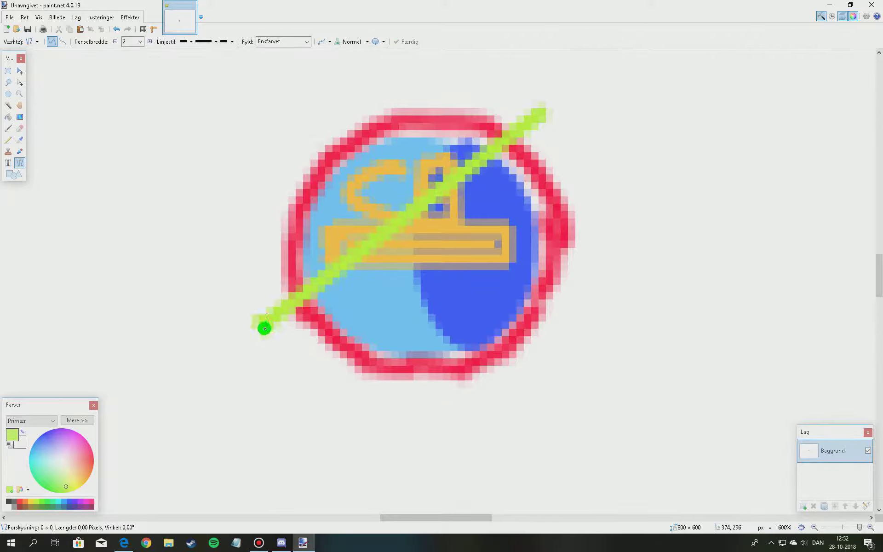
{"action": "mouse_move", "coordinate": [264, 329]}
{"action": "left_mouse_down"}
{"action": "mouse_move", "coordinate": [271, 347]}
{"action": "mouse_move", "coordinate": [556, 136]}
{"action": "left_mouse_up"}
{"action": "key", "text": "Return"}
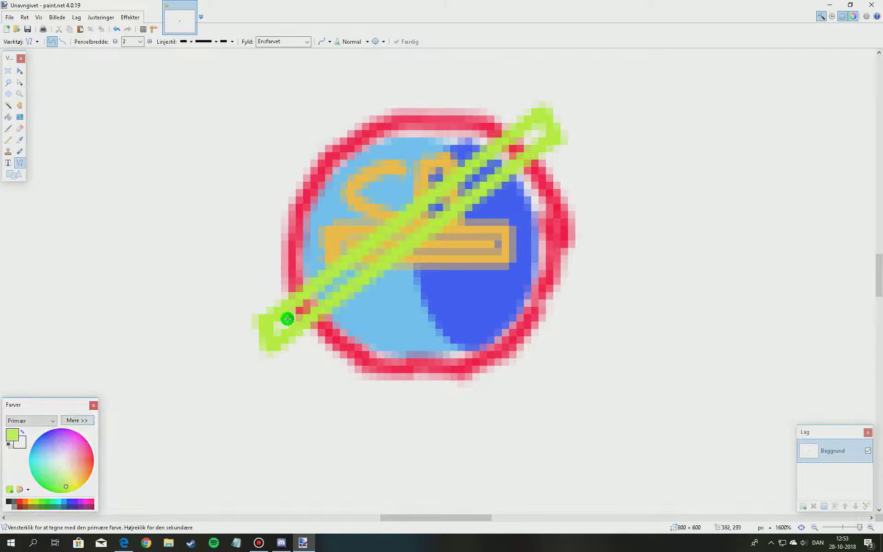
{"action": "left_click_drag", "start_coordinate": [272, 331], "coordinate": [541, 127]}
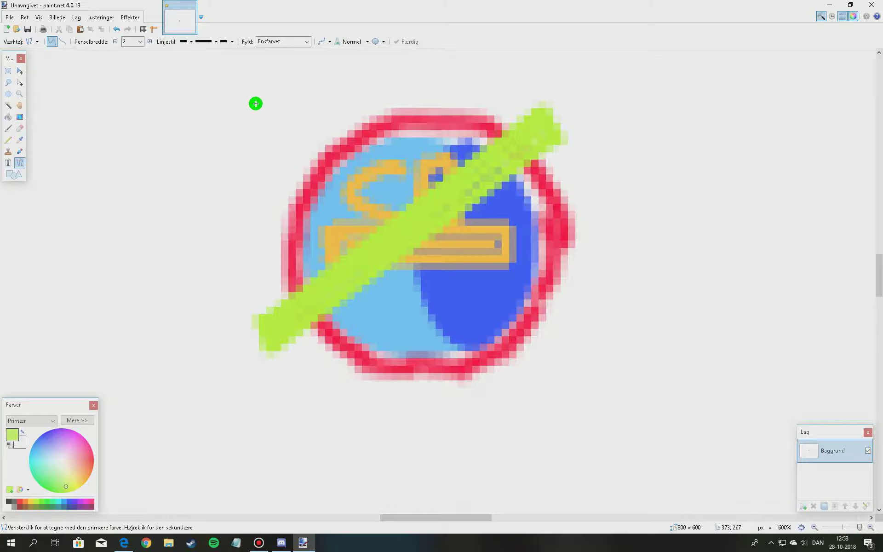
{"action": "mouse_move", "coordinate": [258, 108]}
{"action": "left_mouse_down"}
{"action": "mouse_move", "coordinate": [562, 377]}
{"action": "mouse_move", "coordinate": [558, 369]}
{"action": "mouse_move", "coordinate": [532, 391]}
{"action": "mouse_move", "coordinate": [406, 311]}
{"action": "mouse_move", "coordinate": [300, 217]}
{"action": "mouse_move", "coordinate": [234, 123]}
{"action": "mouse_move", "coordinate": [257, 111]}
{"action": "mouse_move", "coordinate": [250, 126]}
{"action": "mouse_move", "coordinate": [535, 372]}
{"action": "mouse_move", "coordinate": [265, 132]}
{"action": "left_mouse_up"}
{"action": "key", "text": "Return"}
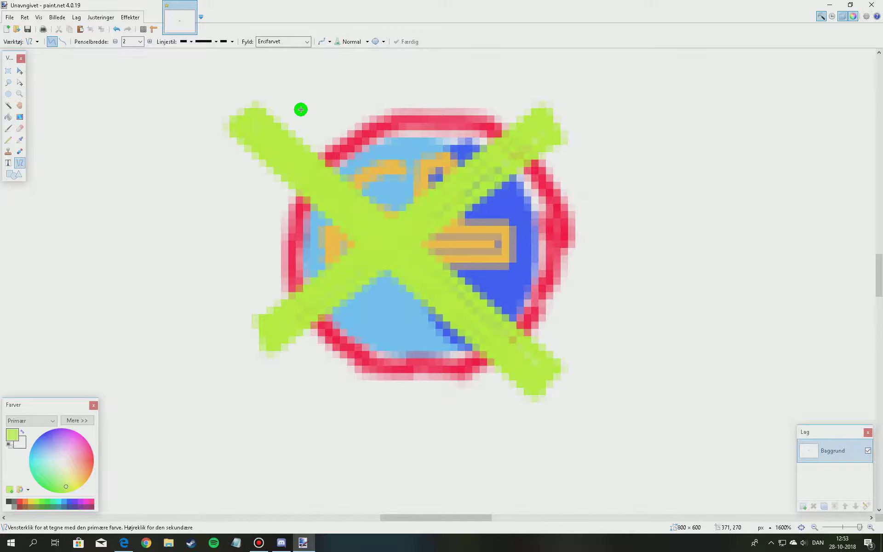
{"action": "scroll", "coordinate": [638, 429], "scroll_direction": "down", "scroll_amount": 3}
{"action": "scroll", "coordinate": [564, 404], "scroll_direction": "up", "scroll_amount": 3}
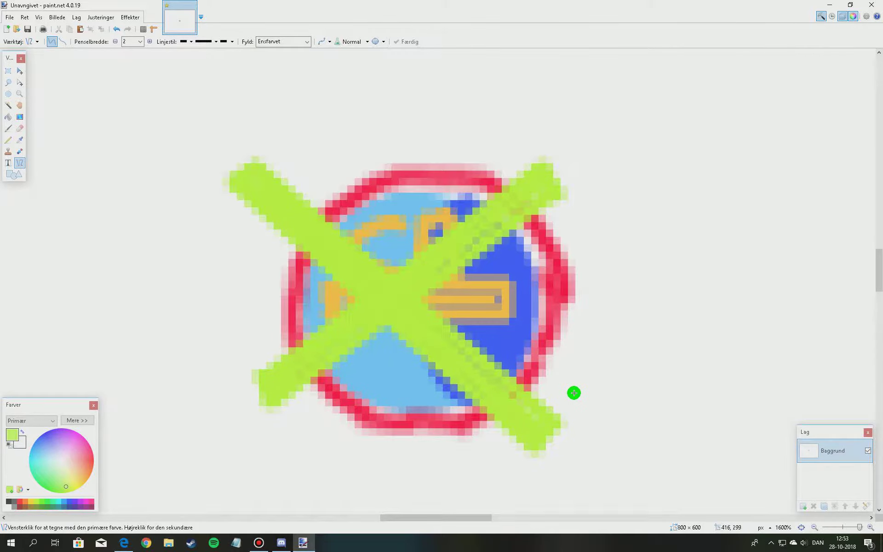
{"action": "scroll", "coordinate": [580, 417], "scroll_direction": "up", "scroll_amount": 1}
{"action": "left_click_drag", "start_coordinate": [861, 527], "coordinate": [858, 527]}
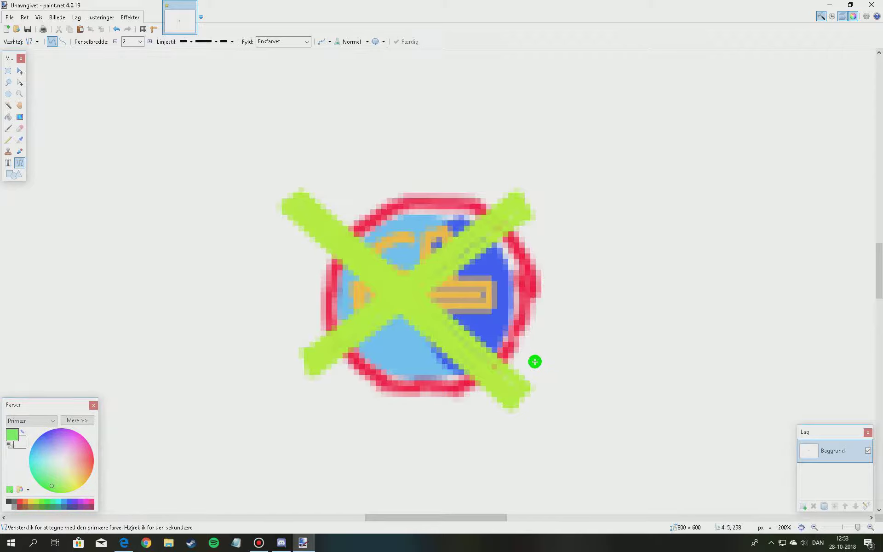
Draw a bright green square outline framing the badge and its X.
{"action": "left_click_drag", "start_coordinate": [535, 362], "coordinate": [536, 181]}
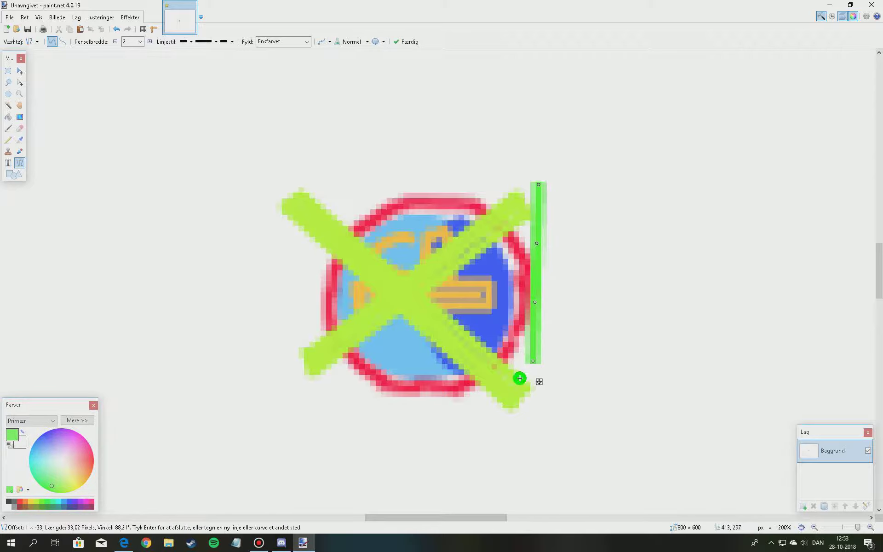
{"action": "mouse_move", "coordinate": [535, 361]}
{"action": "left_mouse_down"}
{"action": "mouse_move", "coordinate": [534, 412]}
{"action": "mouse_move", "coordinate": [537, 402]}
{"action": "mouse_move", "coordinate": [308, 402]}
{"action": "mouse_move", "coordinate": [327, 192]}
{"action": "mouse_move", "coordinate": [543, 187]}
{"action": "left_mouse_up"}
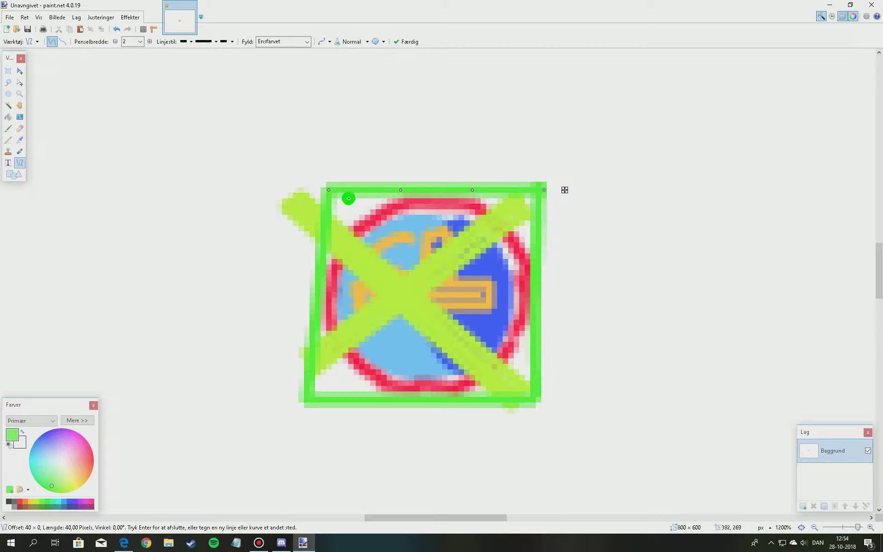
{"action": "key", "text": "Return"}
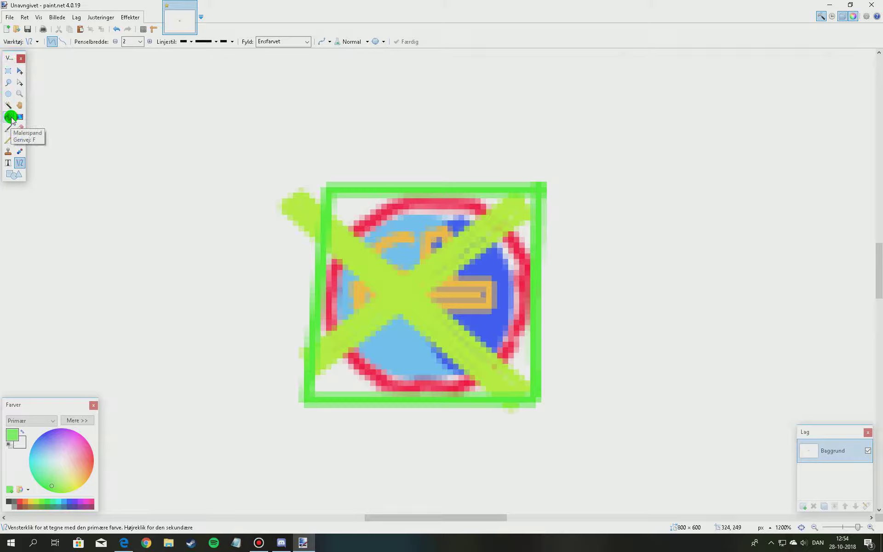
Paint the gaps between the red ring and green square pale pink with the brush.
{"action": "left_click", "coordinate": [20, 129]}
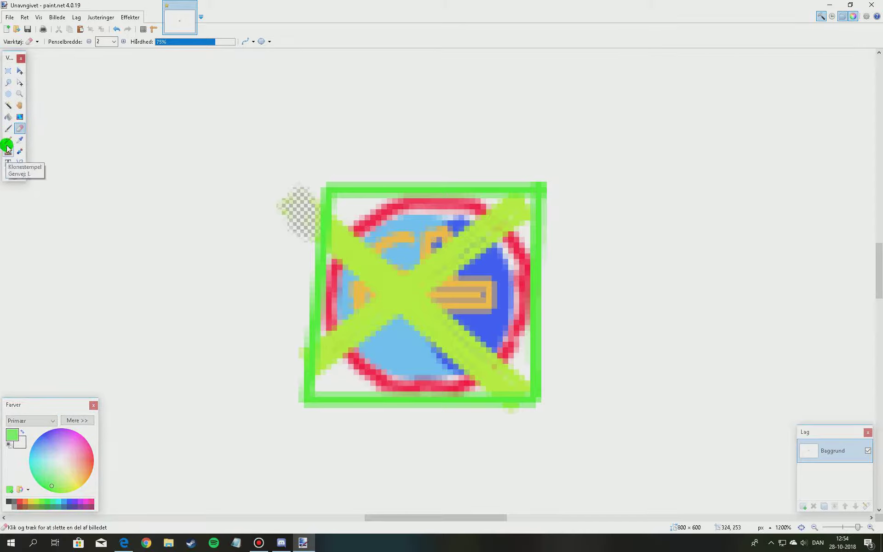
{"action": "left_click", "coordinate": [9, 128]}
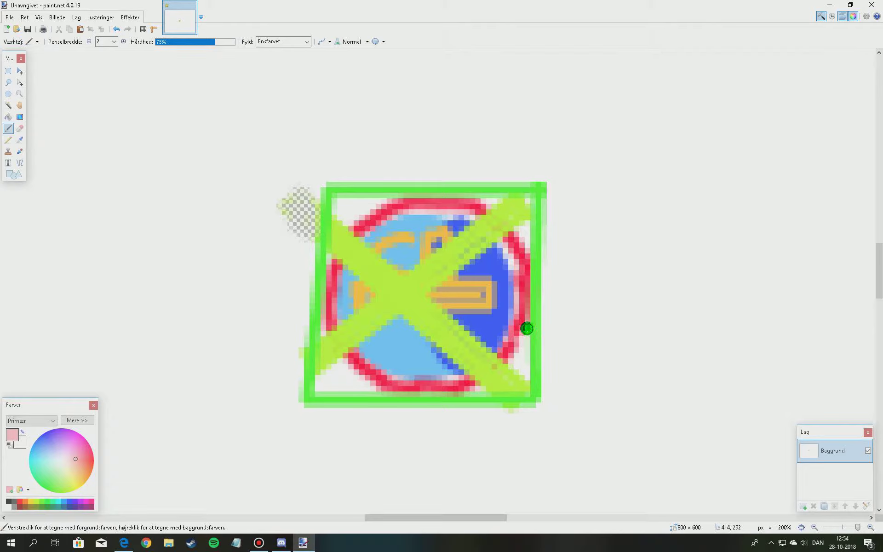
{"action": "left_click_drag", "start_coordinate": [526, 329], "coordinate": [520, 381]}
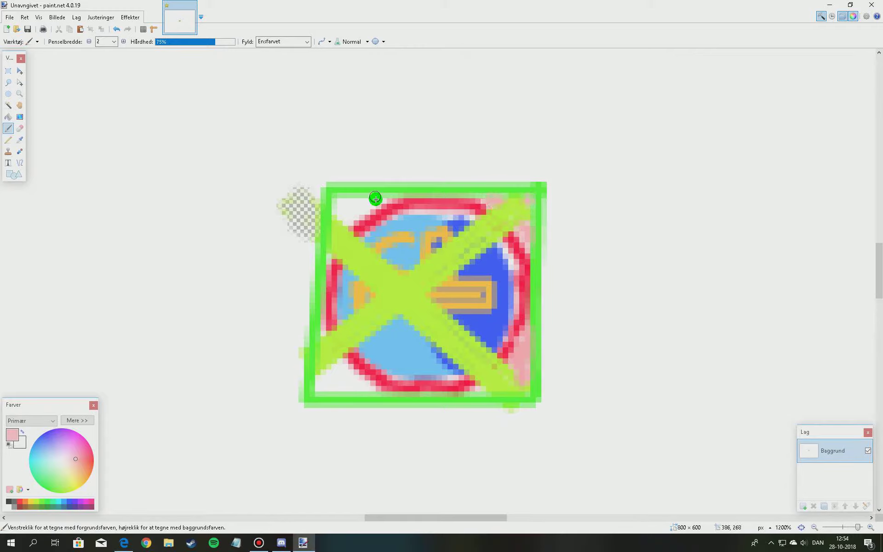
{"action": "left_click_drag", "start_coordinate": [382, 200], "coordinate": [337, 201]}
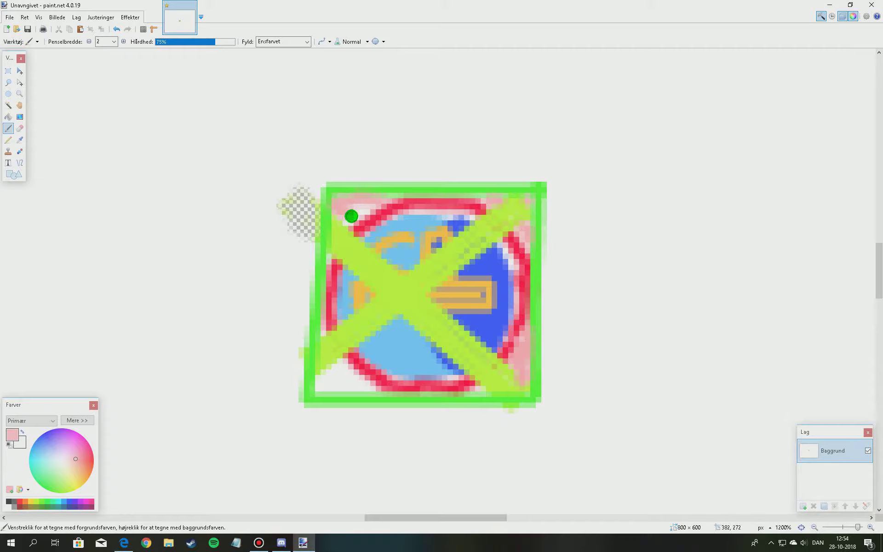
{"action": "left_click_drag", "start_coordinate": [353, 219], "coordinate": [374, 207]}
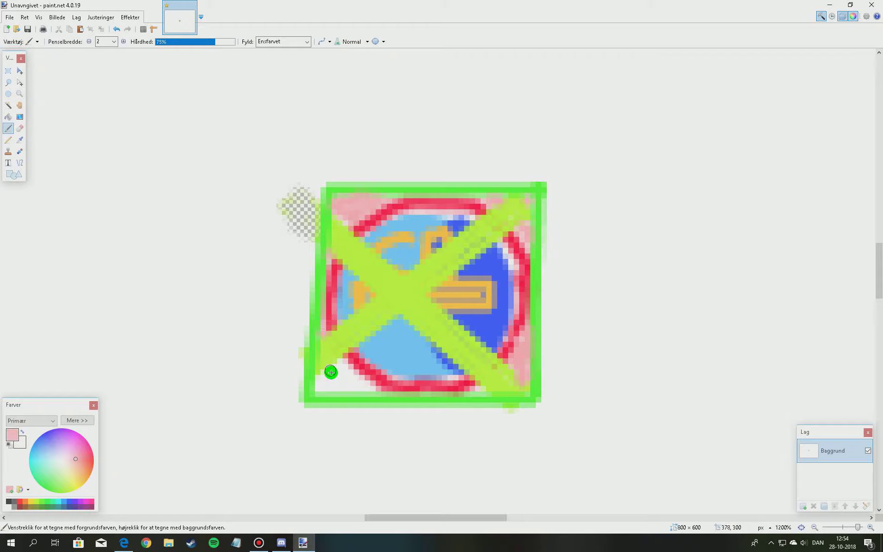
{"action": "mouse_move", "coordinate": [322, 389]}
{"action": "left_mouse_down"}
{"action": "mouse_move", "coordinate": [366, 380]}
{"action": "mouse_move", "coordinate": [370, 388]}
{"action": "mouse_move", "coordinate": [329, 377]}
{"action": "mouse_move", "coordinate": [346, 367]}
{"action": "left_mouse_up"}
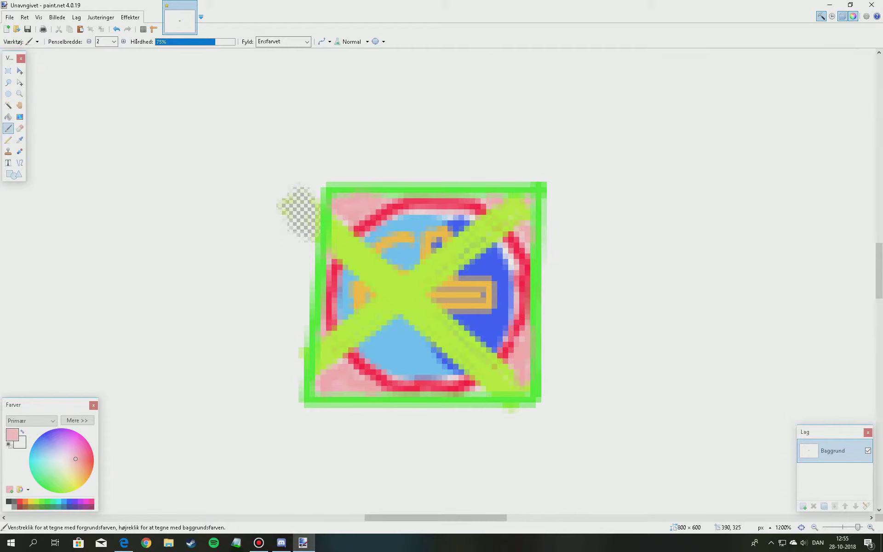
Launch Klippeværktøj from Windows search and capture a rectangle around the crossed-out badge.
{"action": "left_click", "coordinate": [33, 543]}
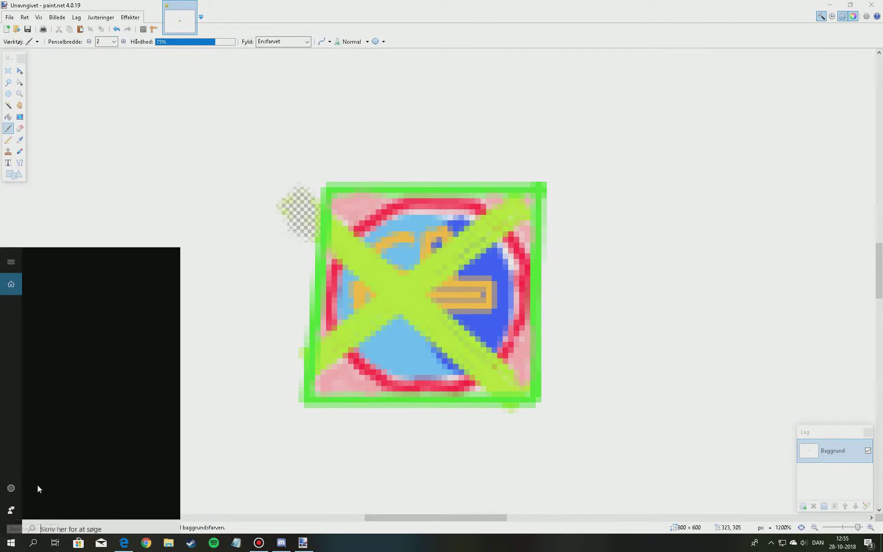
{"action": "type", "text": "k"}
{"action": "key", "text": "Return"}
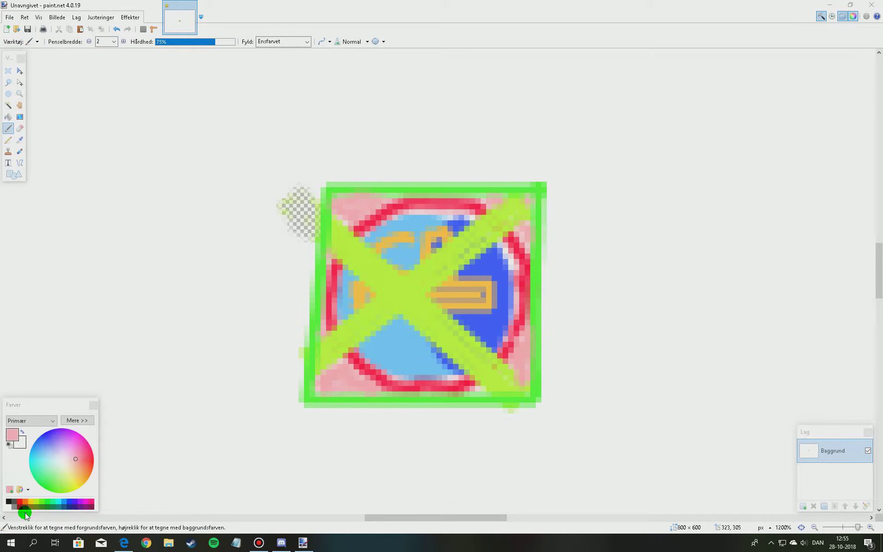
{"action": "left_click", "coordinate": [436, 115]}
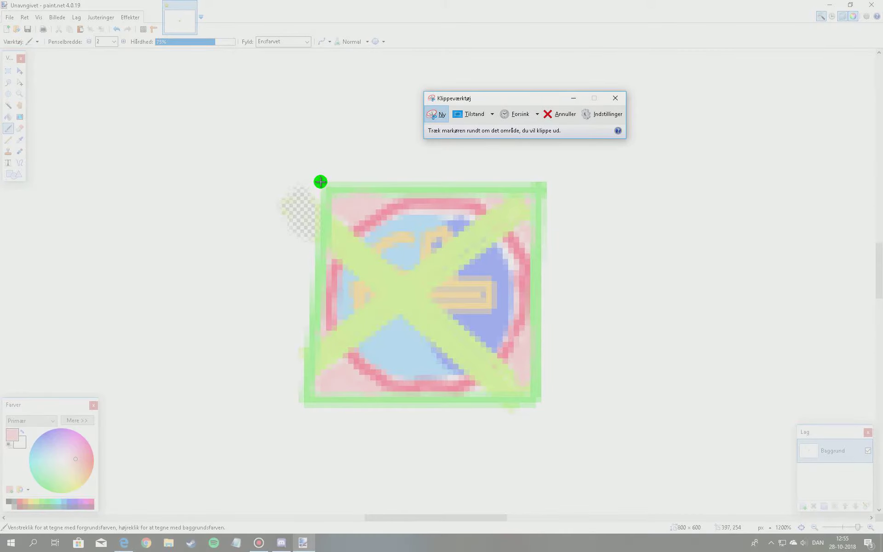
{"action": "left_click_drag", "start_coordinate": [321, 181], "coordinate": [542, 402]}
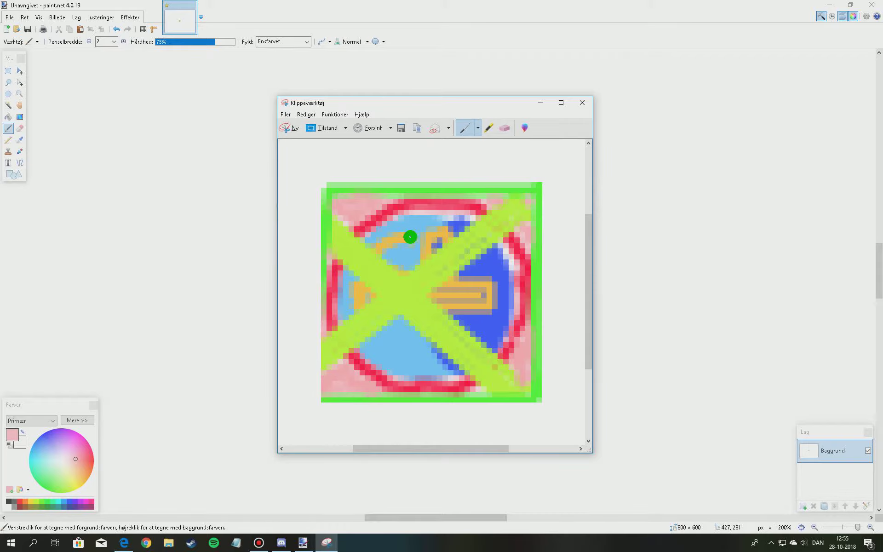
Choose Gem som for the snip and name the file Creep.
{"action": "right_click", "coordinate": [405, 270]}
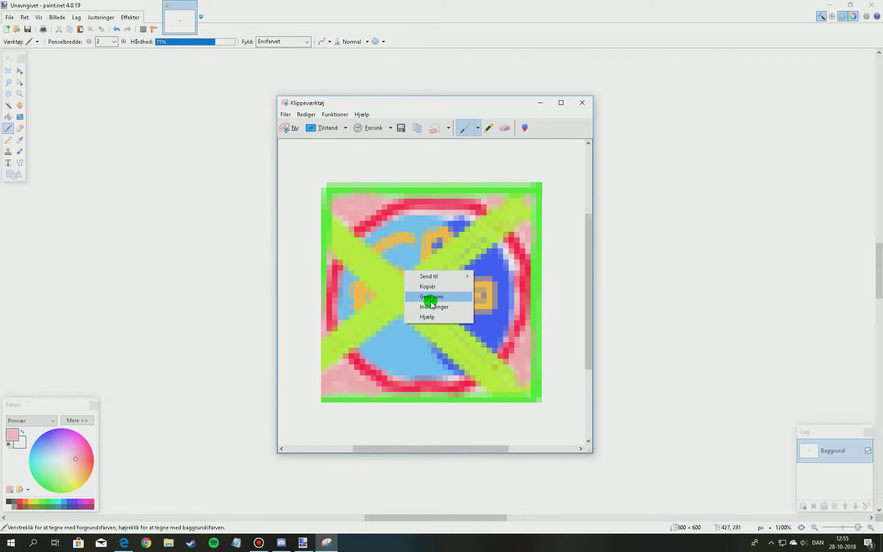
{"action": "left_click", "coordinate": [431, 298]}
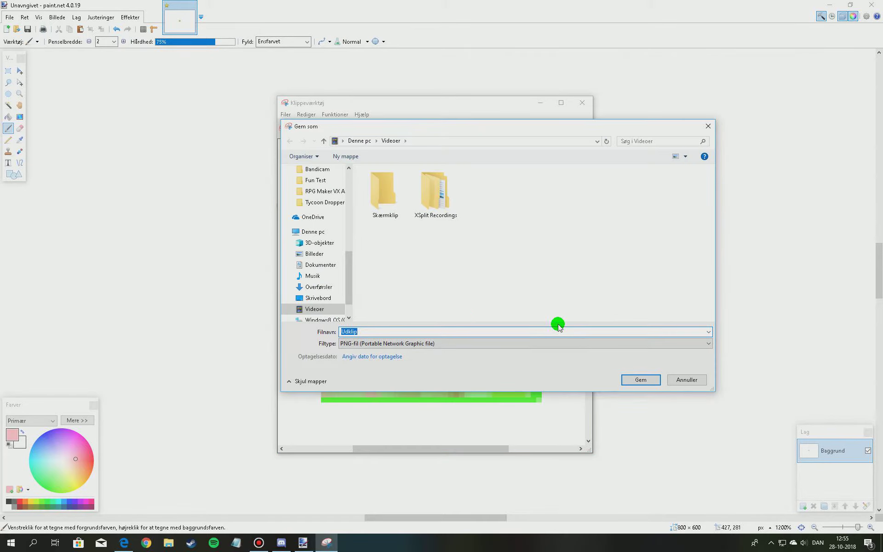
{"action": "double_click", "coordinate": [558, 327]}
{"action": "type", "text": "Creeper"}
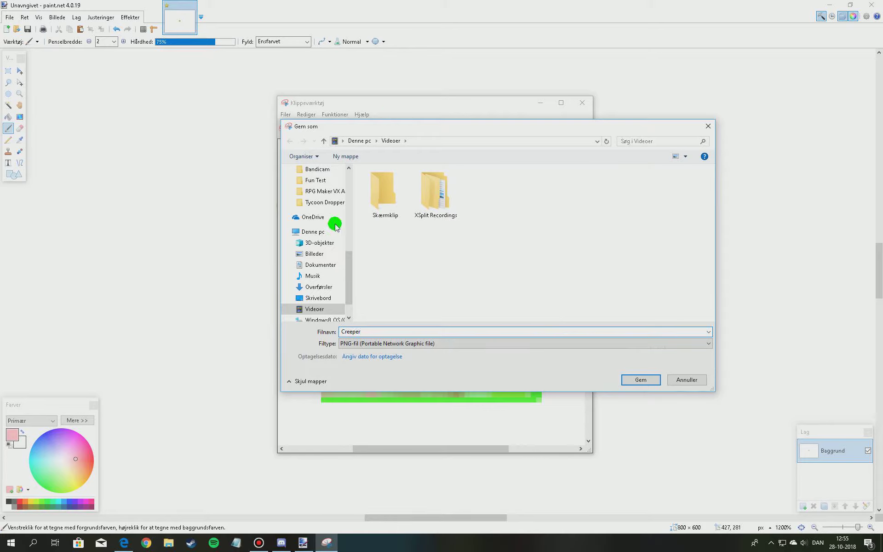
{"action": "key", "text": "BackSpace"}
{"action": "key", "text": "BackSpace"}
Save Creep as PNG into the Tycoon Dropper folder and close the snip window.
{"action": "left_click", "coordinate": [315, 254]}
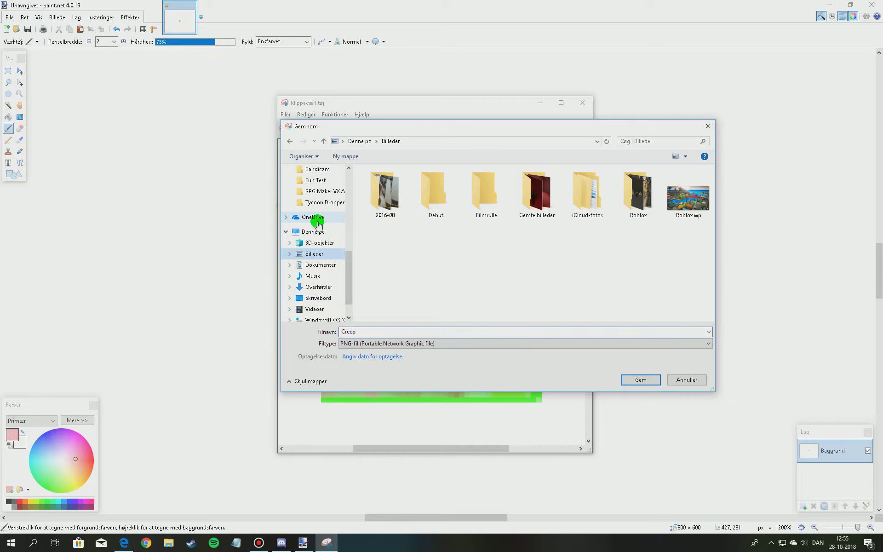
{"action": "left_click", "coordinate": [312, 231]}
{"action": "left_click", "coordinate": [313, 252]}
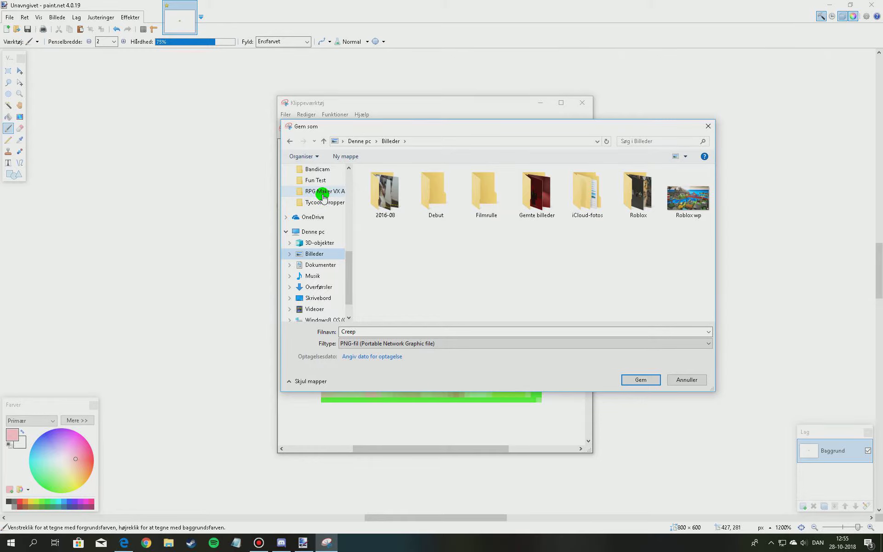
{"action": "left_click", "coordinate": [323, 192]}
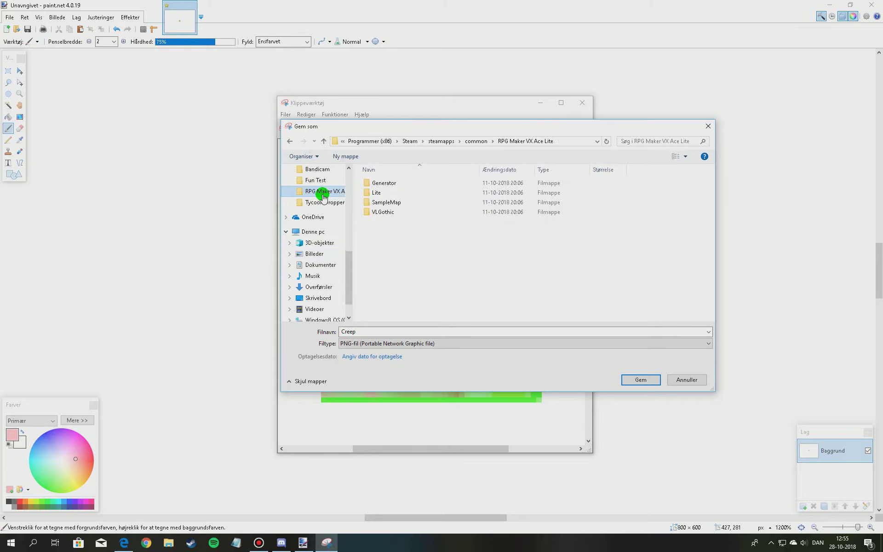
{"action": "left_click", "coordinate": [323, 202]}
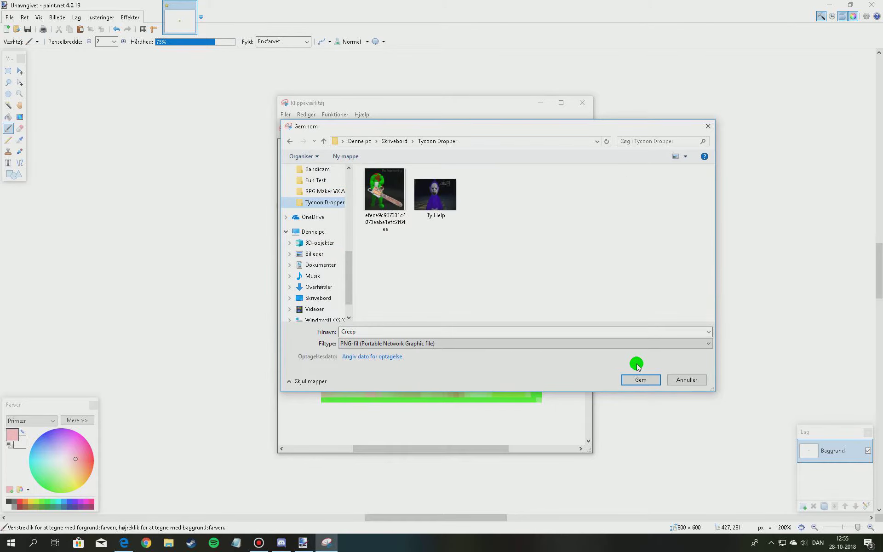
{"action": "left_click", "coordinate": [637, 379]}
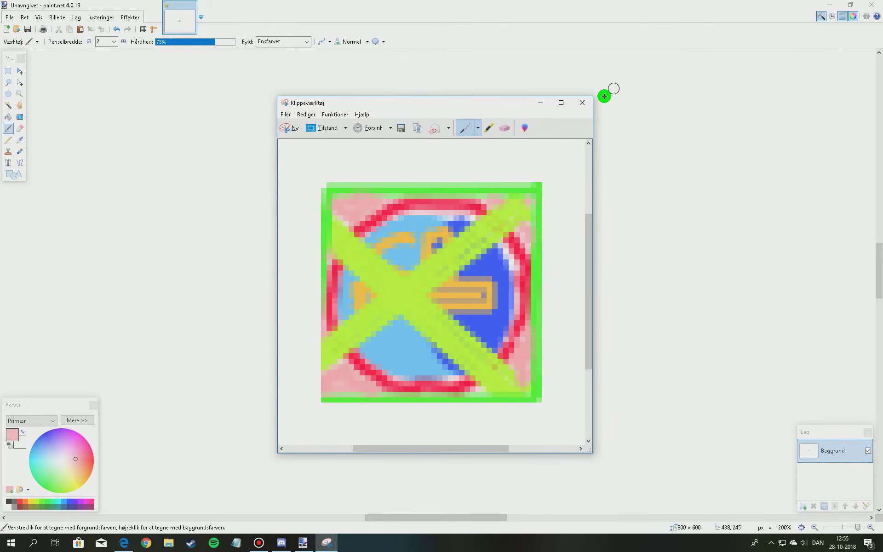
{"action": "left_click", "coordinate": [582, 102]}
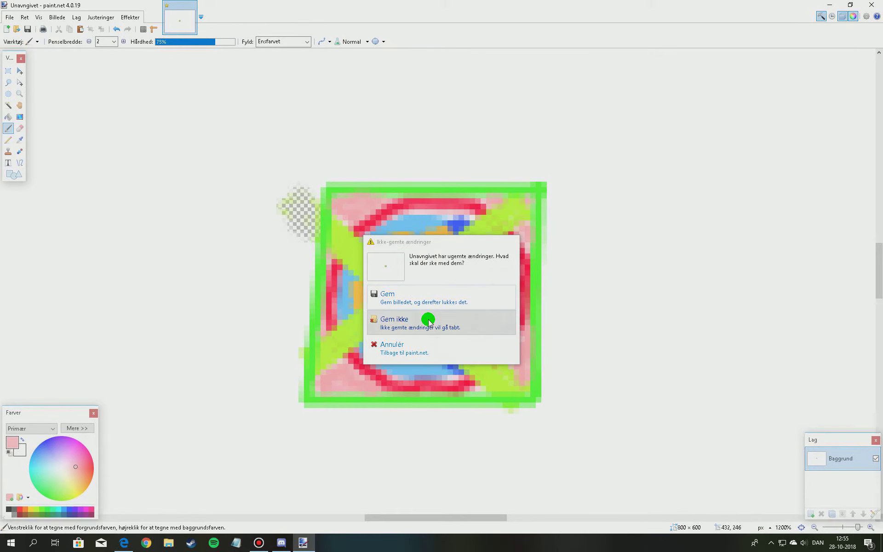
Close paint.net with Gem ikke and bring Discord to the front.
{"action": "left_click", "coordinate": [429, 320]}
{"action": "left_click", "coordinate": [674, 161]}
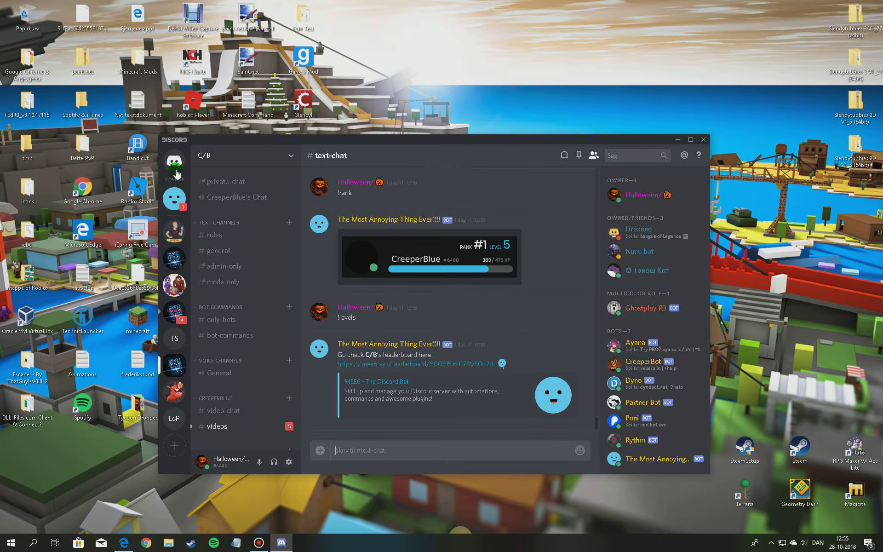
Start creating a new server named Official CreeperBlue Discord Server.
{"action": "left_click", "coordinate": [175, 445]}
{"action": "left_click", "coordinate": [367, 368]}
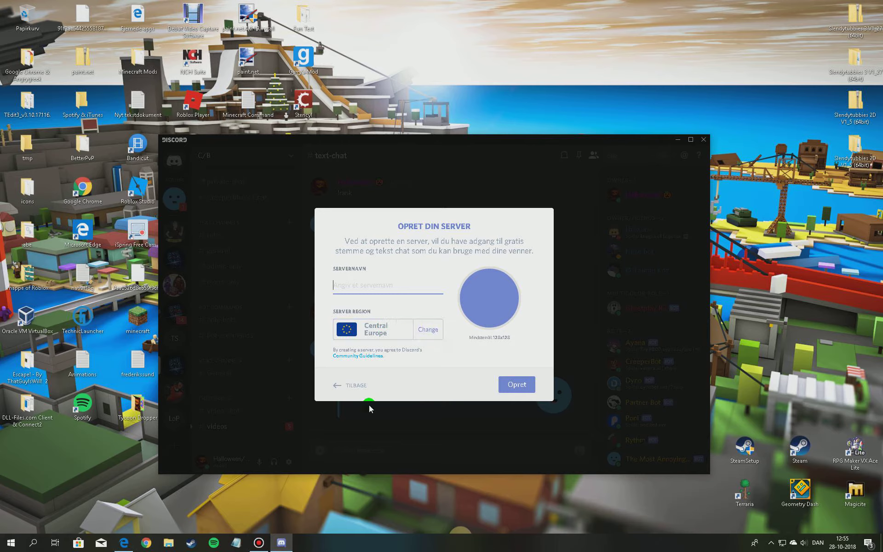
{"action": "left_click", "coordinate": [259, 543]}
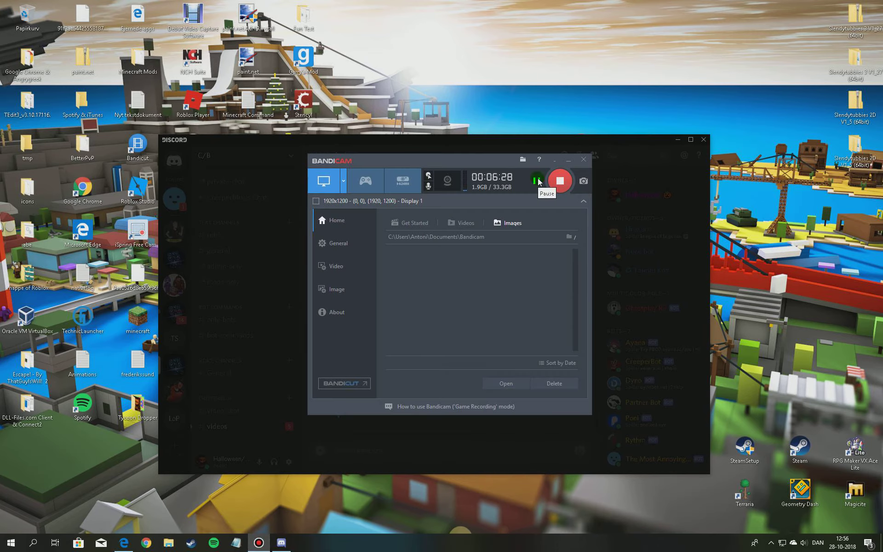
{"action": "left_click_drag", "start_coordinate": [502, 165], "coordinate": [303, 87]}
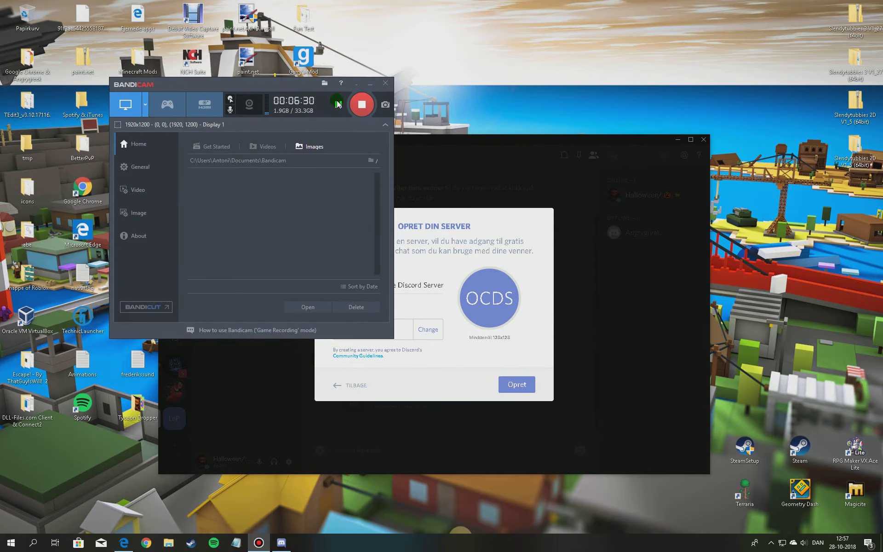
Set the Creep image as the server's icon.
{"action": "left_click", "coordinate": [496, 296]}
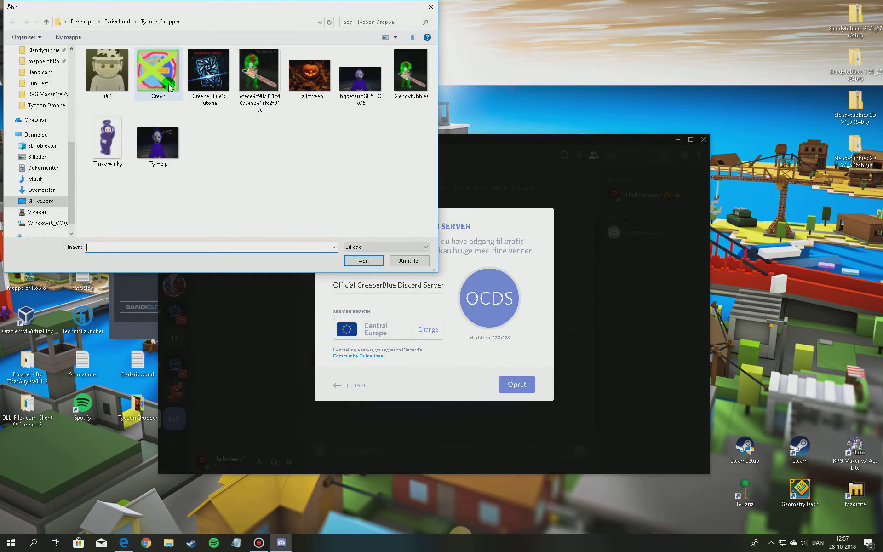
{"action": "left_click", "coordinate": [169, 87]}
{"action": "left_click", "coordinate": [363, 260]}
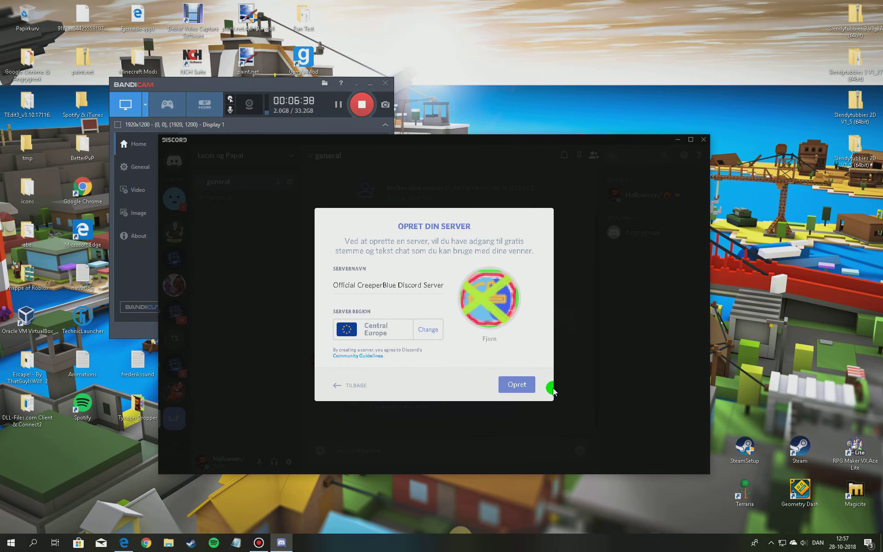
Create the server with Opret, copy its invite link and dismiss the invite dialog.
{"action": "left_click", "coordinate": [525, 389]}
{"action": "left_click", "coordinate": [526, 387]}
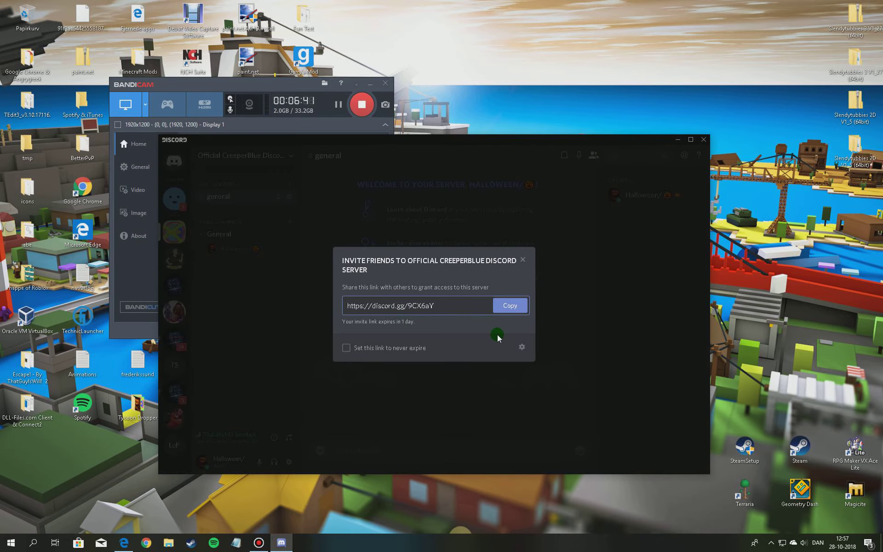
{"action": "left_click", "coordinate": [509, 305]}
{"action": "left_click", "coordinate": [522, 260]}
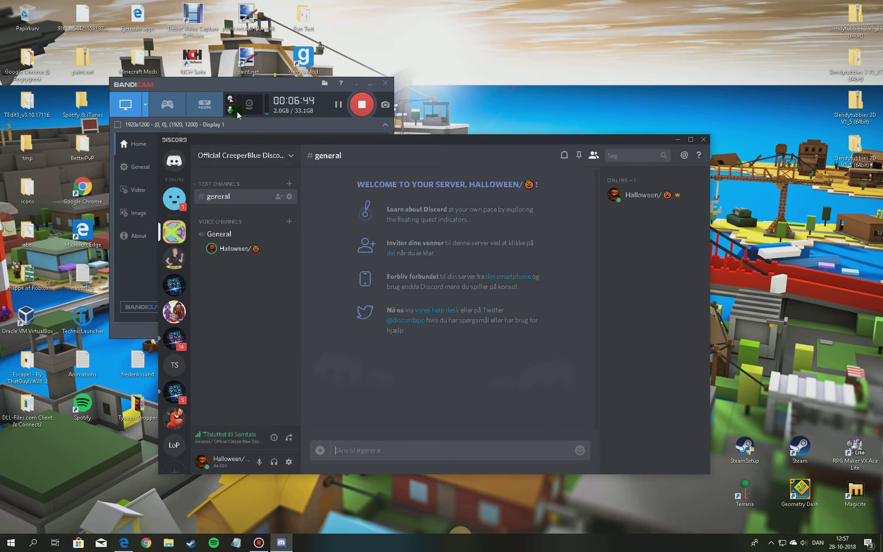